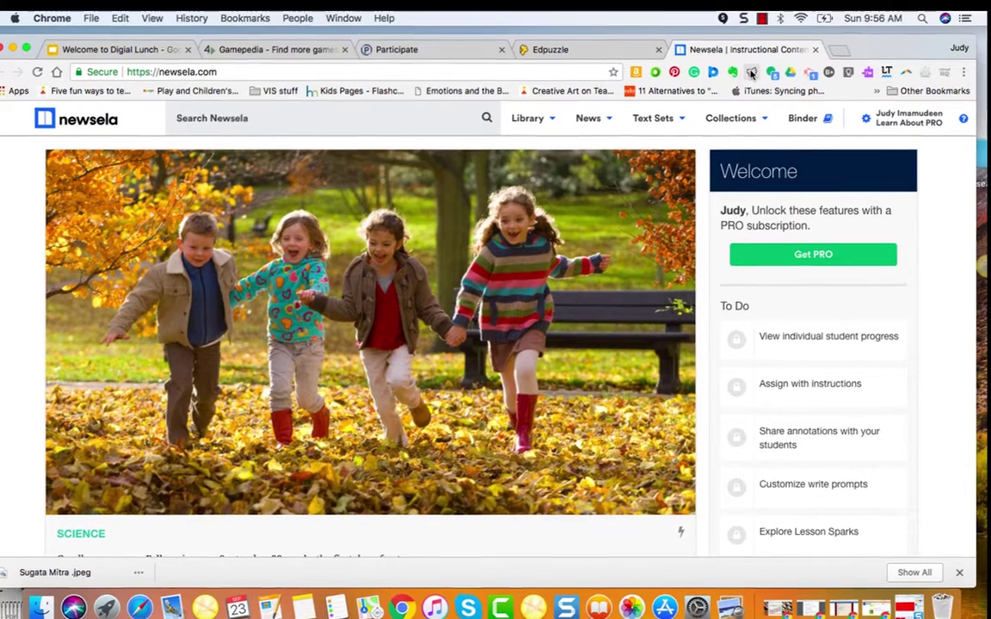
# - Look through the Newsela home page, from the latest news down to the library, text sets and Spanish articles
pyautogui.moveTo(634, 129)
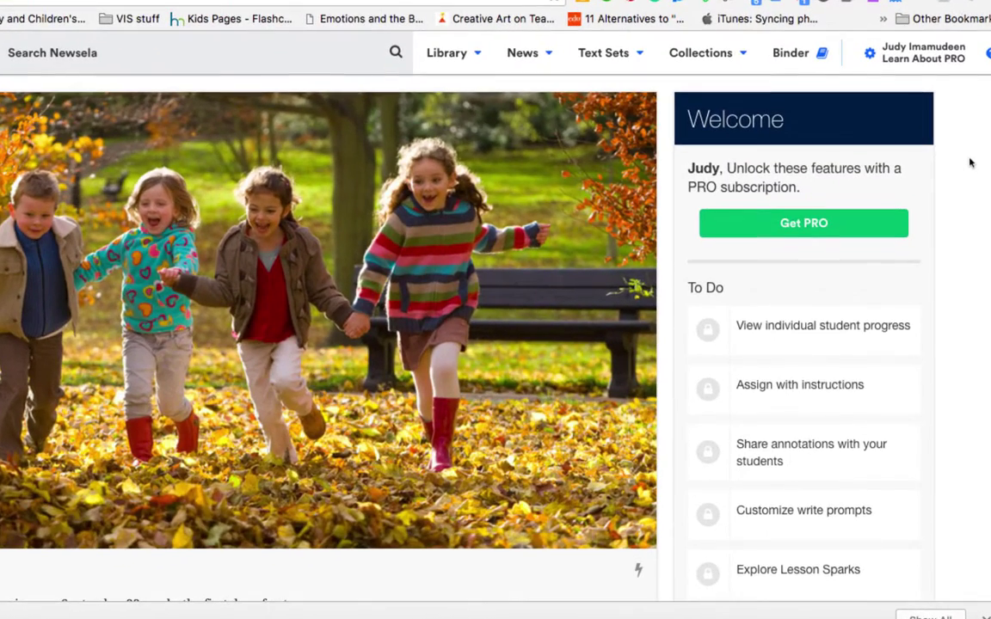
pyautogui.scroll(-5, 971, 162)
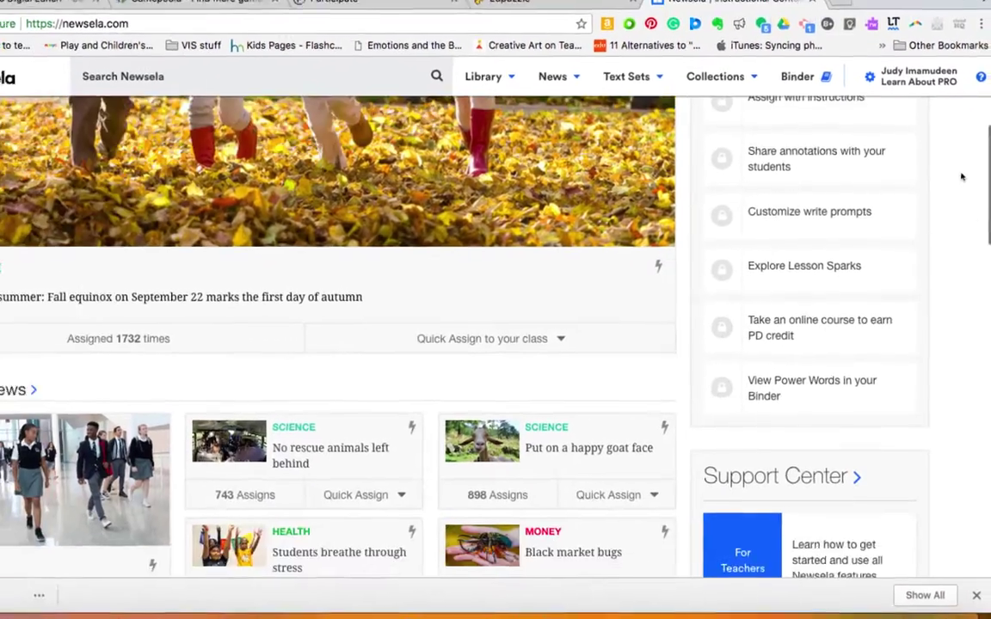
pyautogui.scroll(-6, 962, 176)
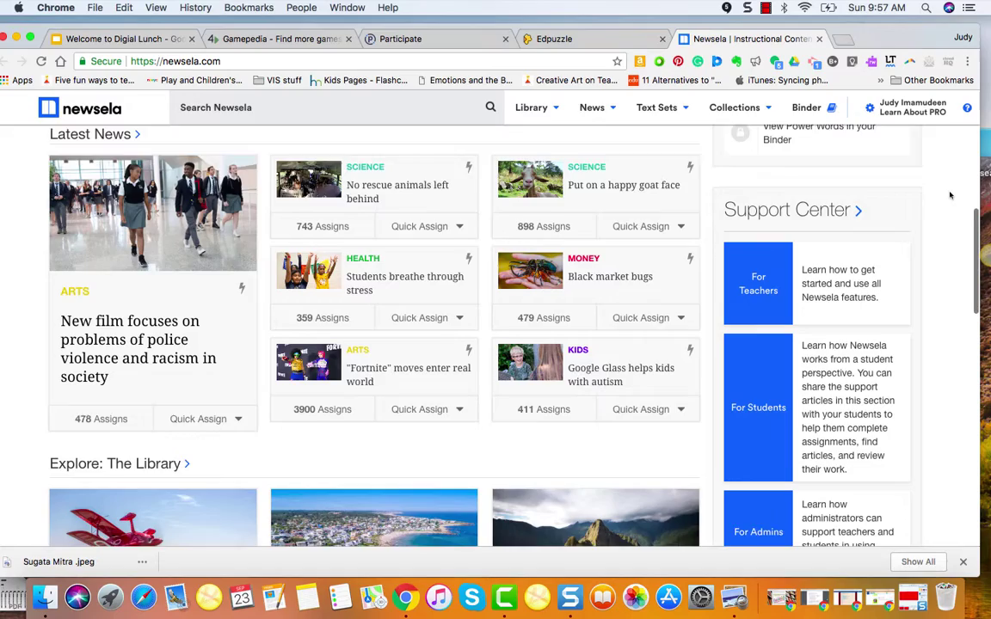
pyautogui.scroll(-5, 950, 196)
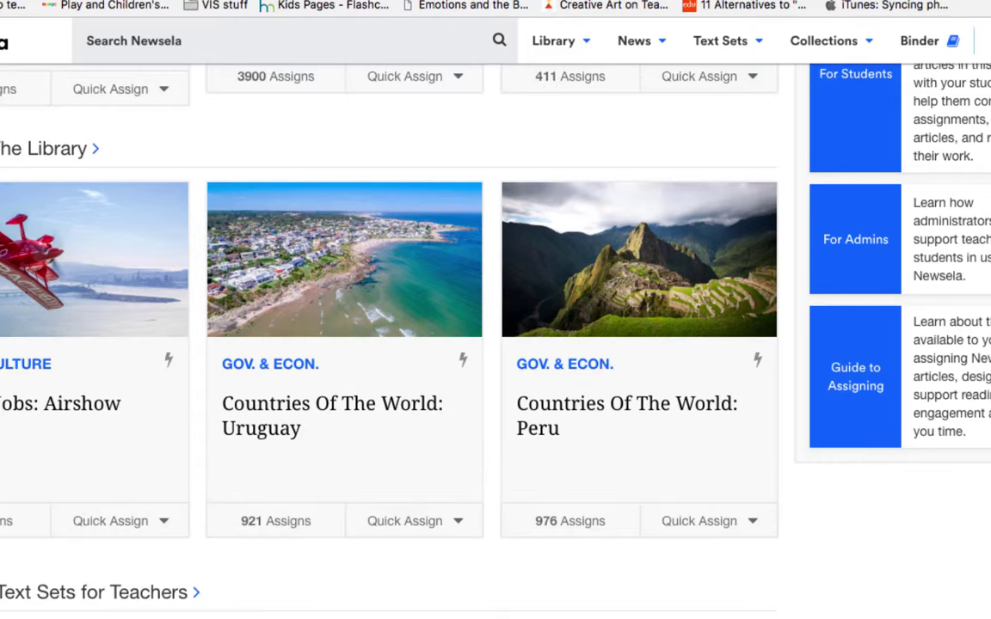
pyautogui.scroll(-2, 949, 196)
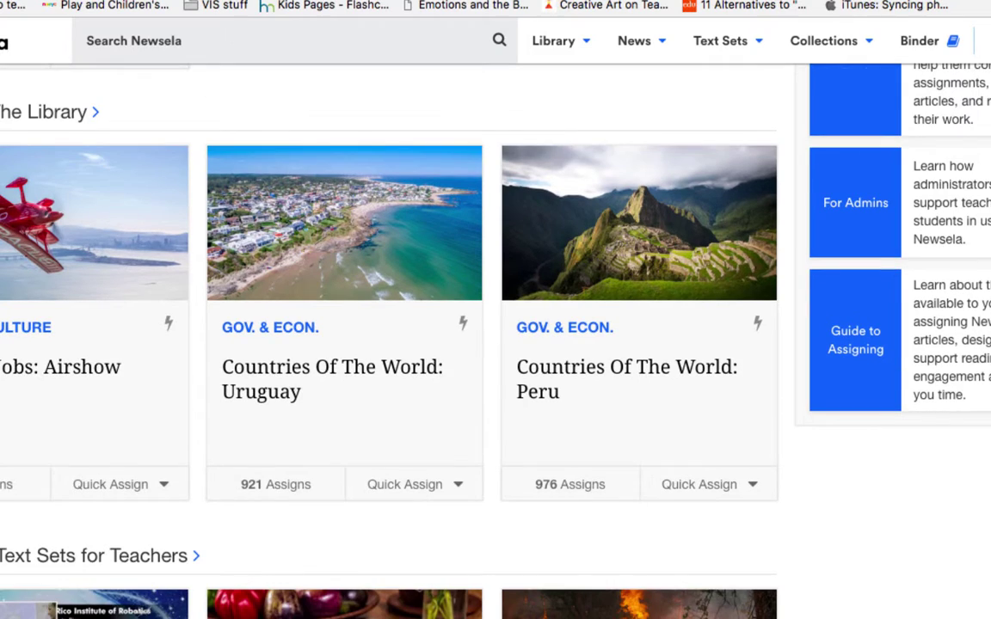
pyautogui.scroll(-5, 387, 309)
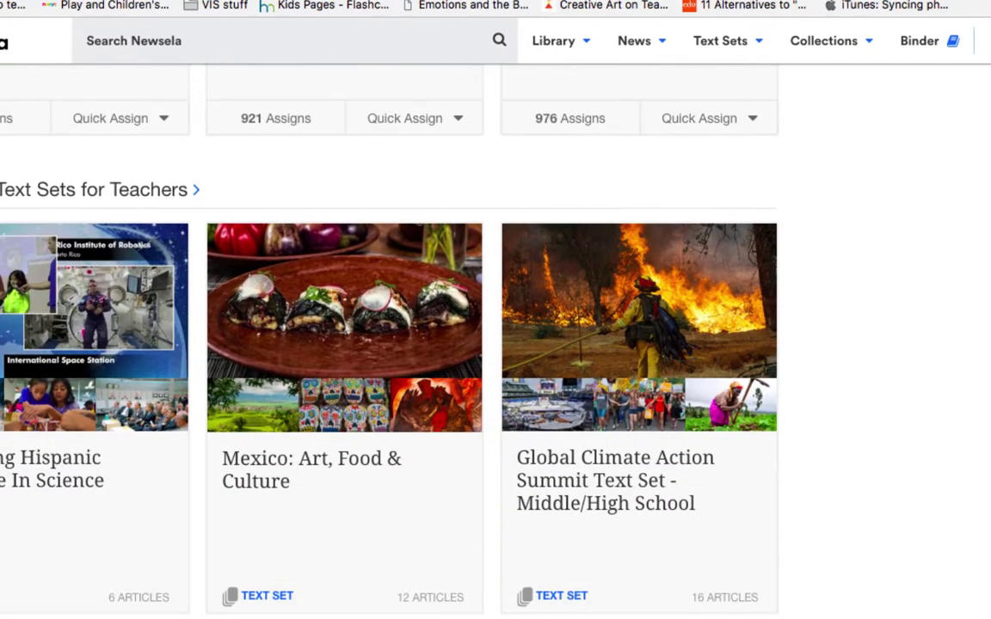
pyautogui.scroll(-6, 964, 194)
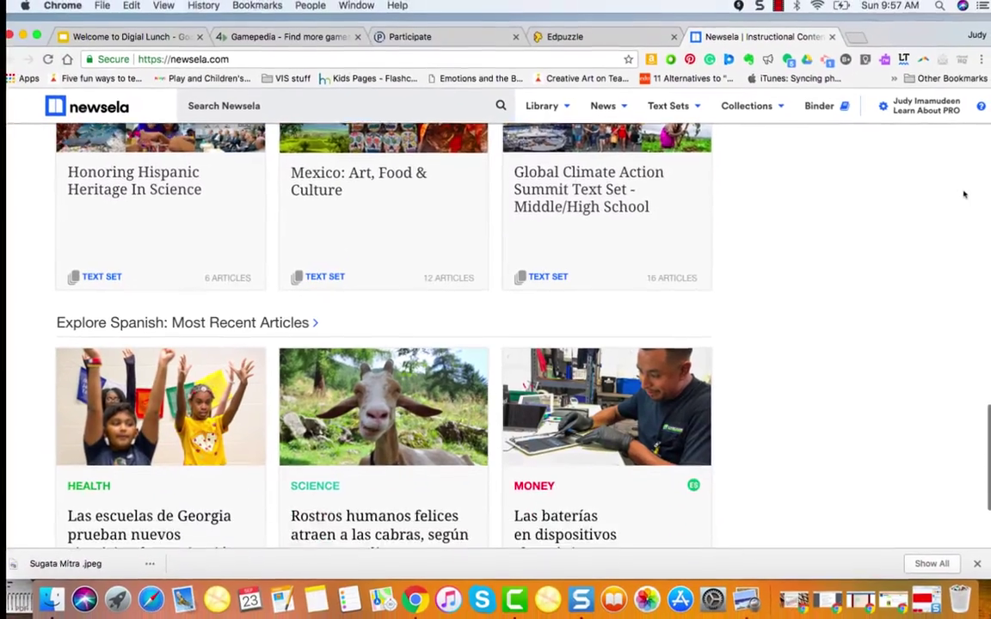
pyautogui.scroll(-4, 963, 194)
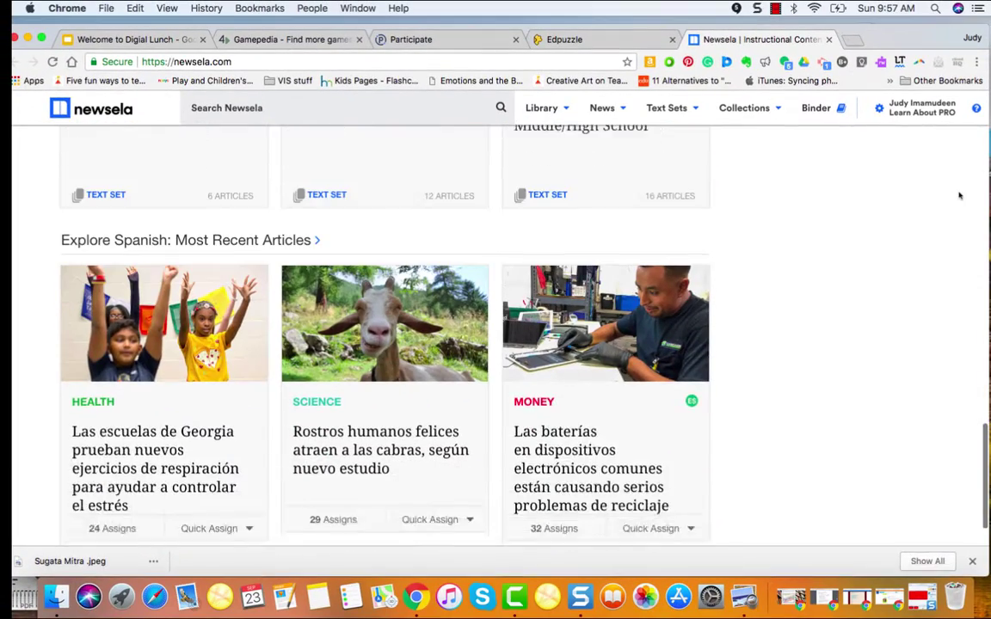
pyautogui.scroll(15, 960, 197)
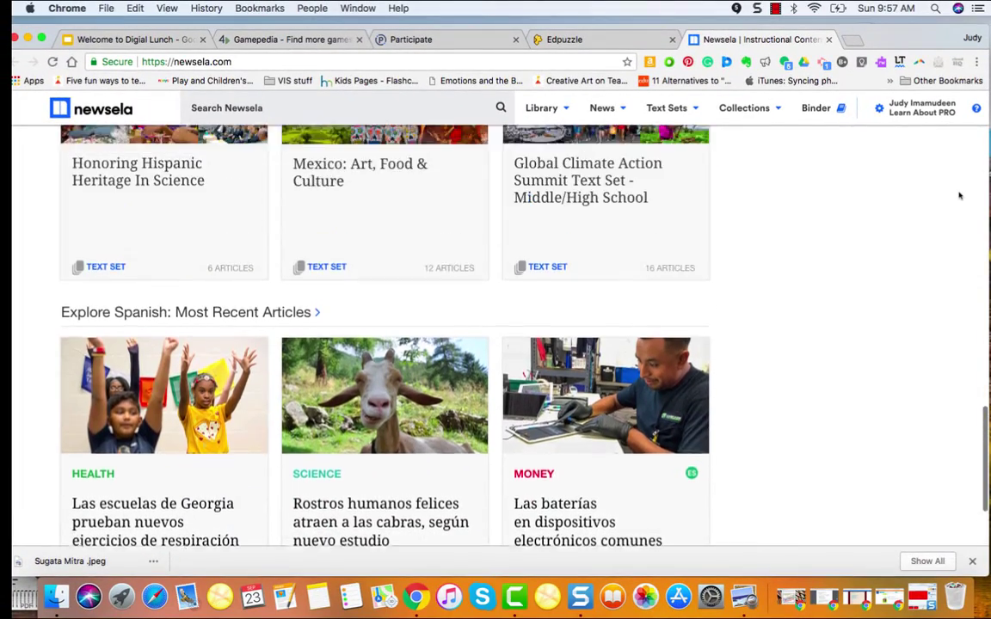
# - Search Newsela for "language", show all results, and narrow them to Lower Elementary School
pyautogui.moveTo(547, 110)
pyautogui.click(311, 100)
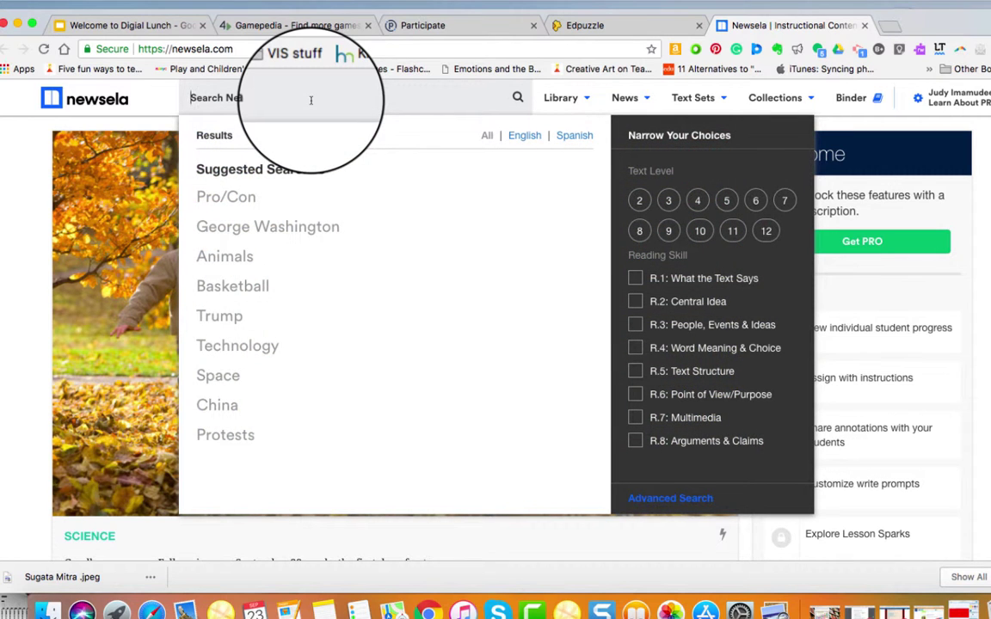
pyautogui.write('language')
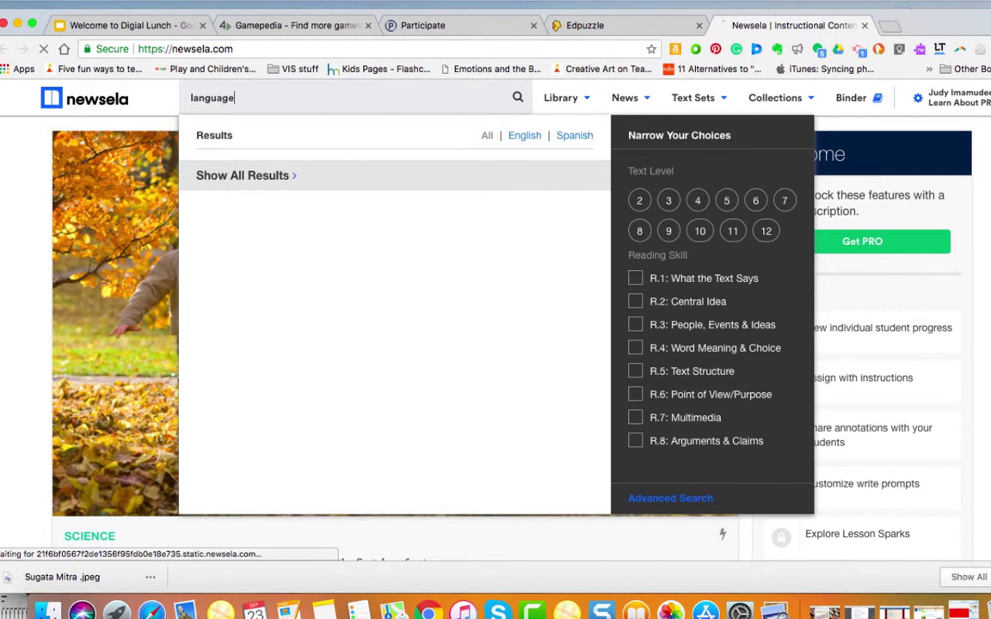
pyautogui.click(436, 116)
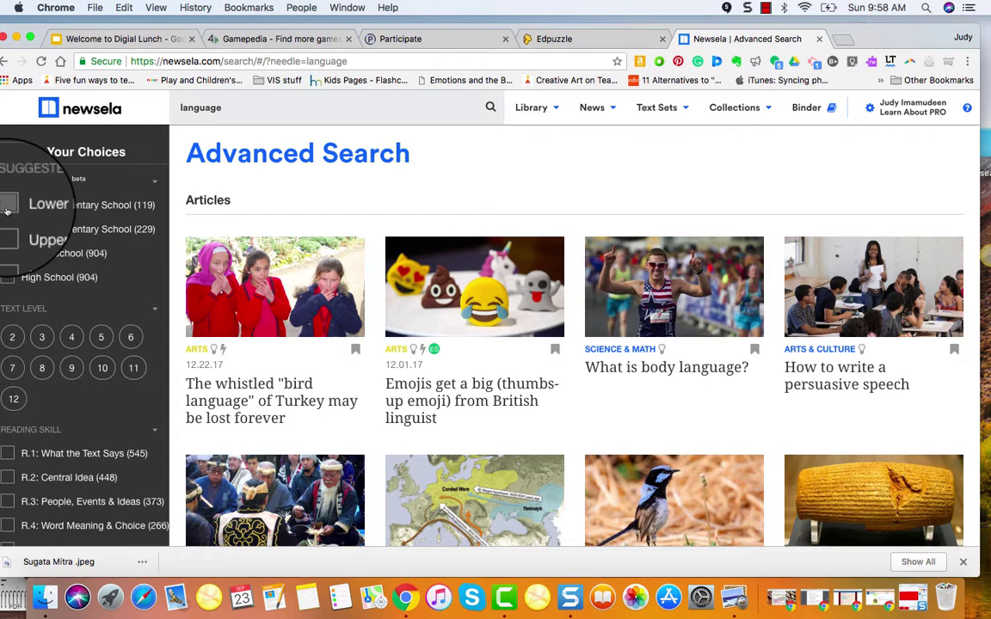
pyautogui.click(7, 207)
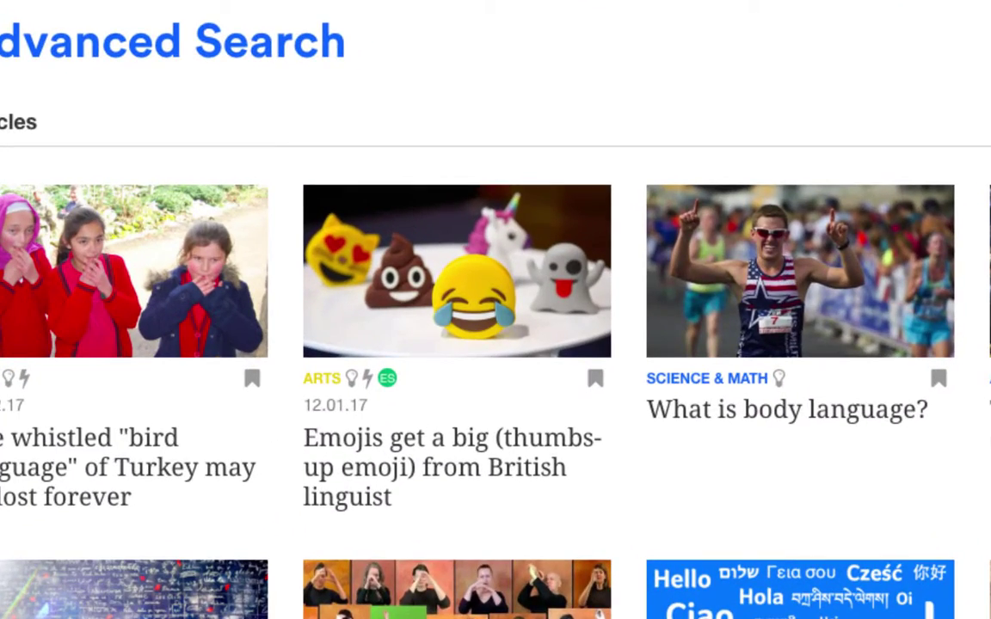
# - Review the articles and text sets in the filtered search results, returning to the start of the list
pyautogui.scroll(-5, 446, 310)
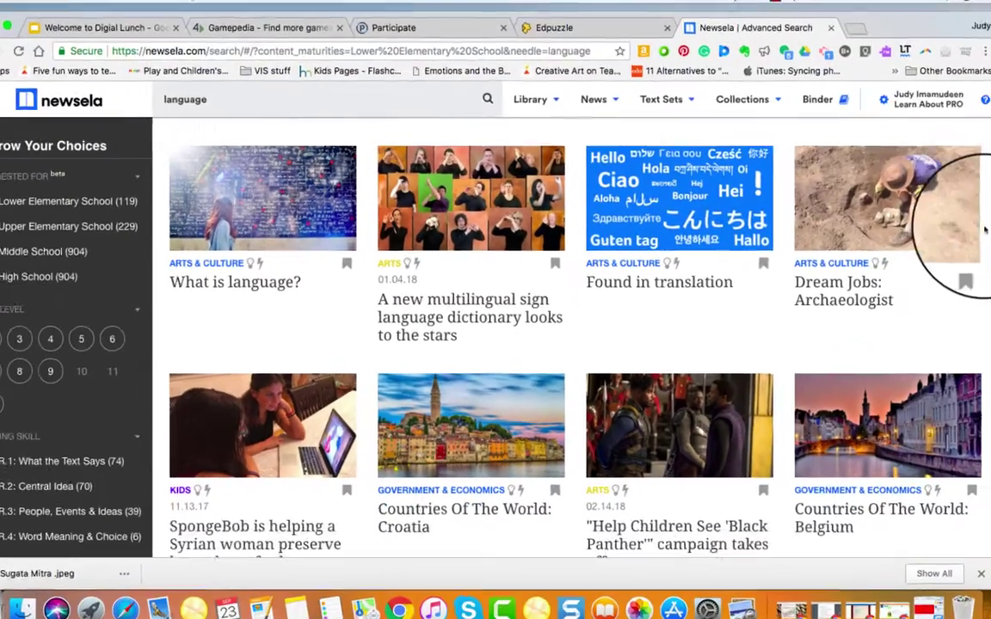
pyautogui.scroll(-3, 956, 234)
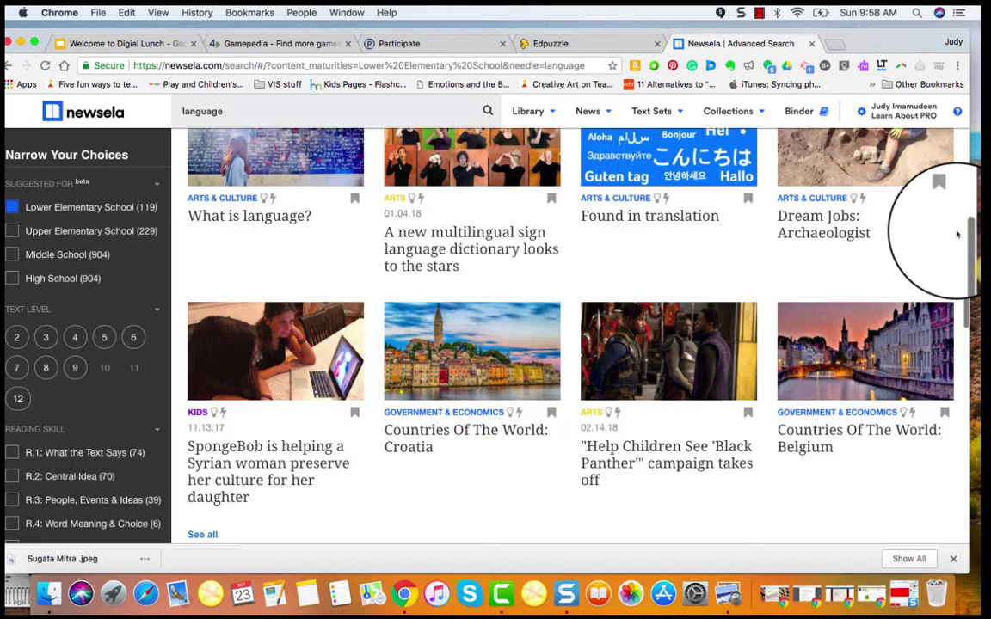
pyautogui.scroll(-2, 957, 234)
pyautogui.scroll(-6, 957, 234)
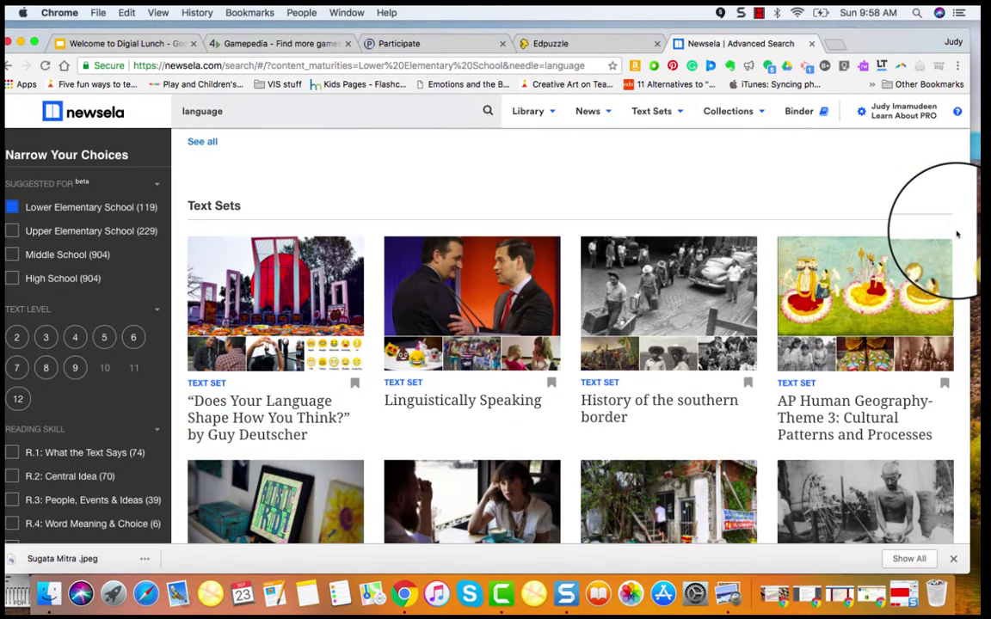
pyautogui.scroll(-2, 956, 234)
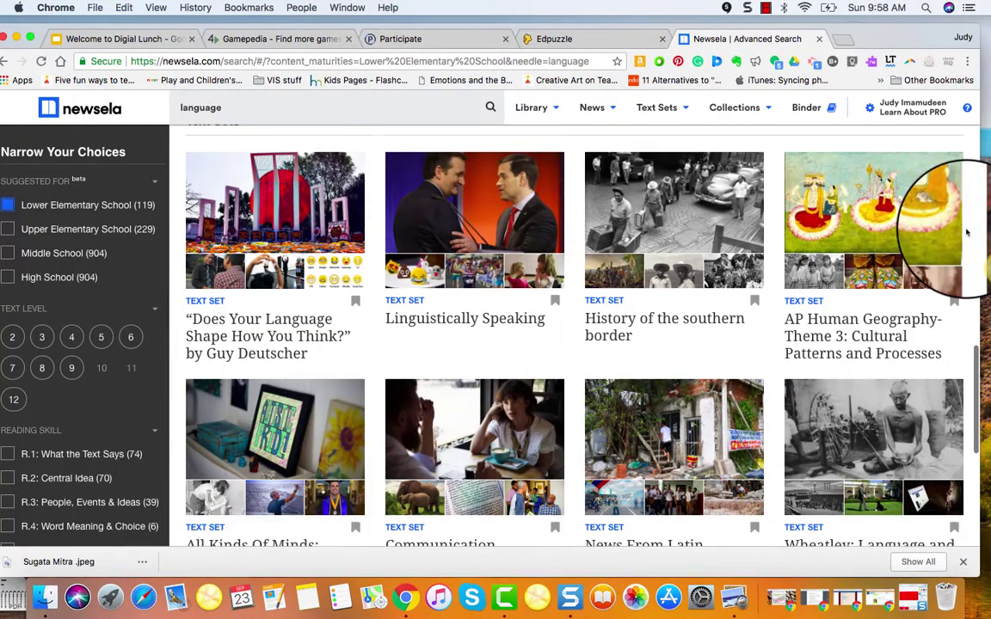
pyautogui.scroll(-3, 966, 232)
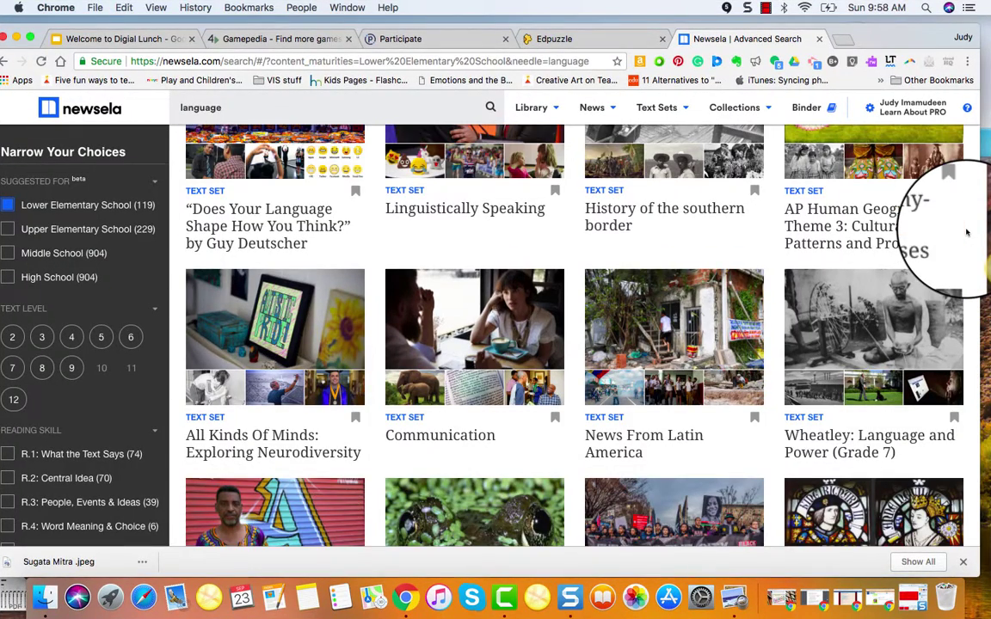
pyautogui.scroll(-5, 966, 232)
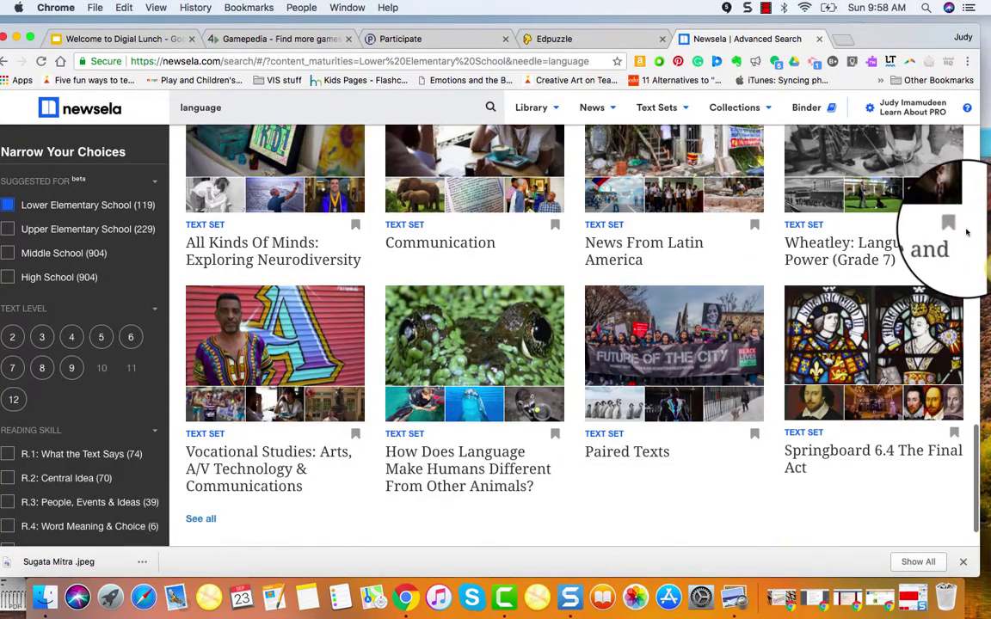
pyautogui.scroll(-1, 966, 232)
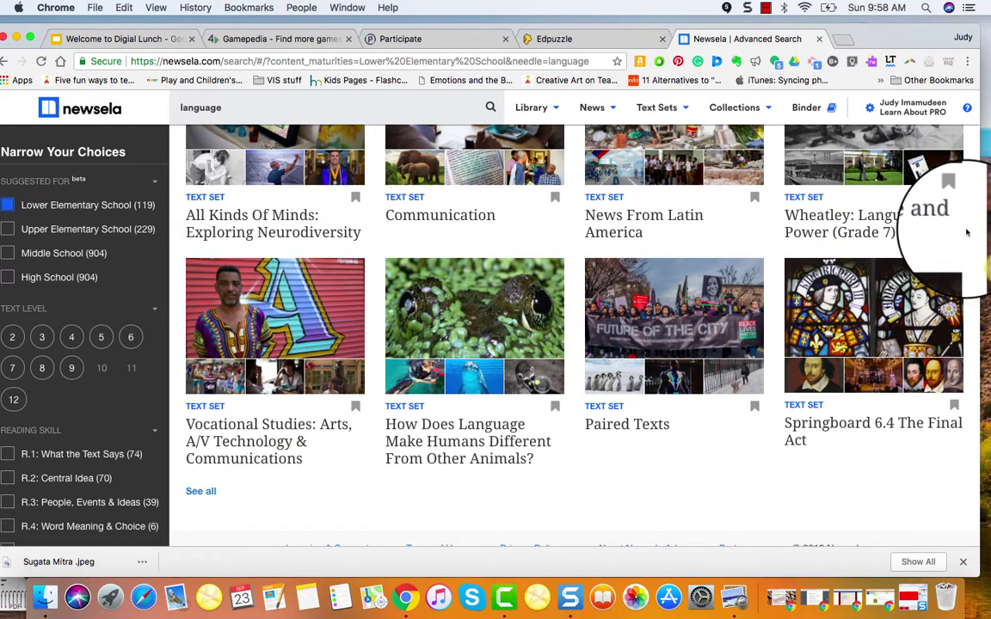
pyautogui.scroll(-1, 966, 232)
pyautogui.scroll(12, 966, 232)
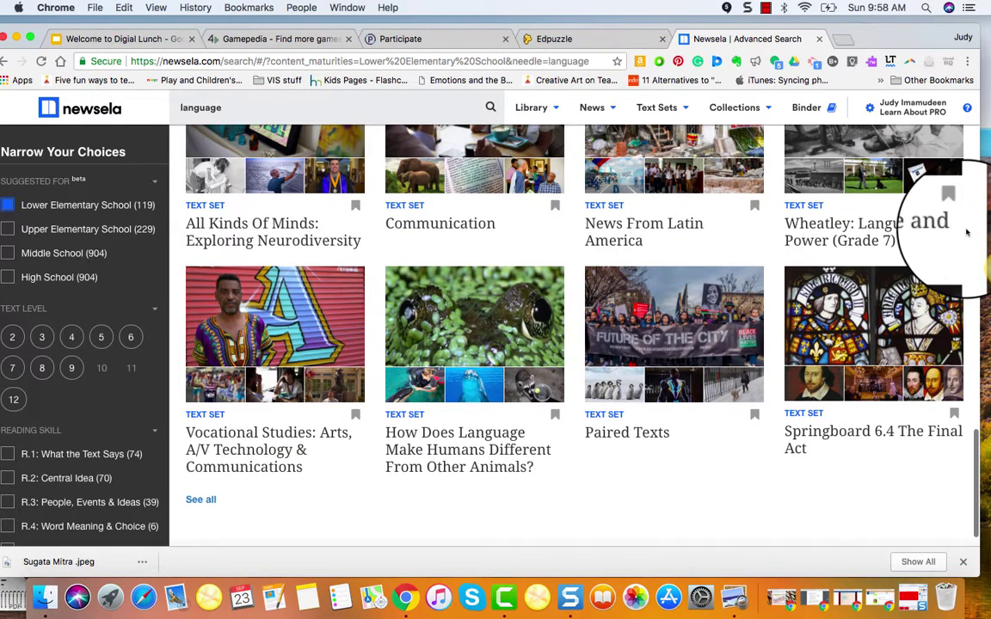
pyautogui.scroll(13, 966, 232)
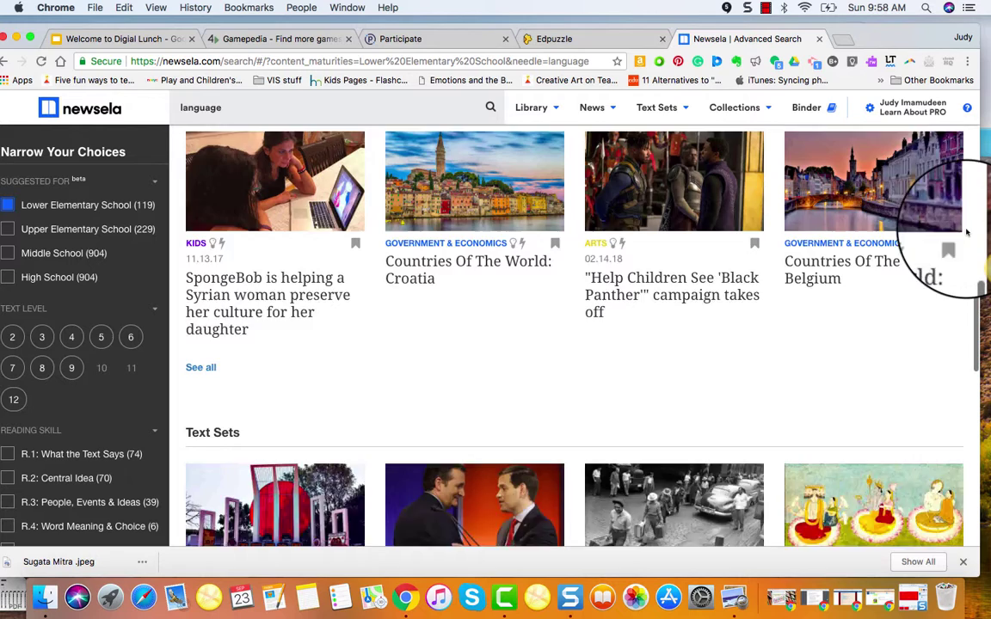
pyautogui.scroll(1, 966, 232)
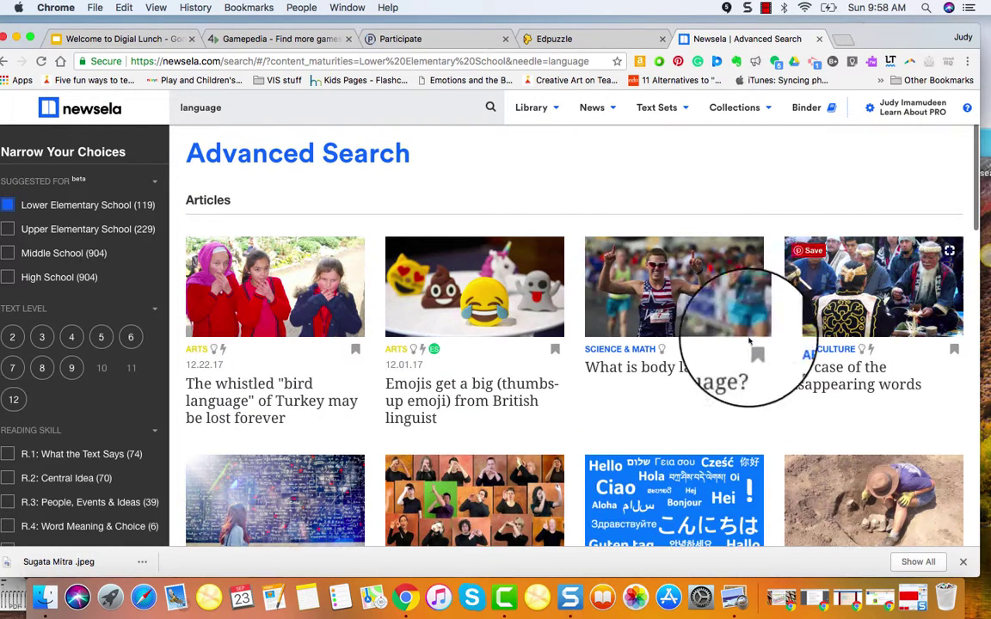
# - Open the article "What is body language?" and set its reading level to 510L
pyautogui.click(703, 377)
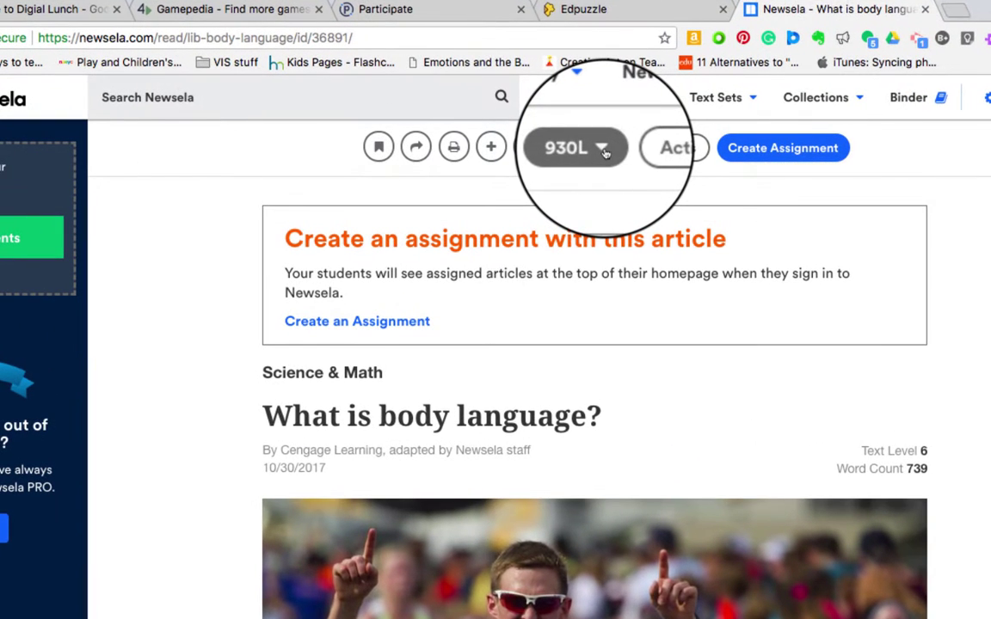
pyautogui.click(569, 150)
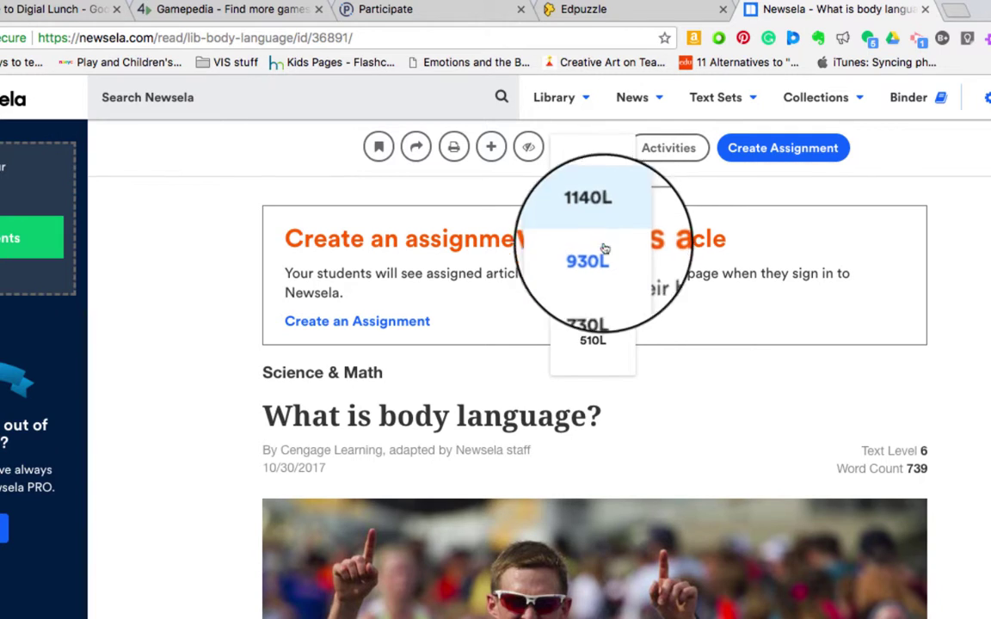
pyautogui.click(596, 343)
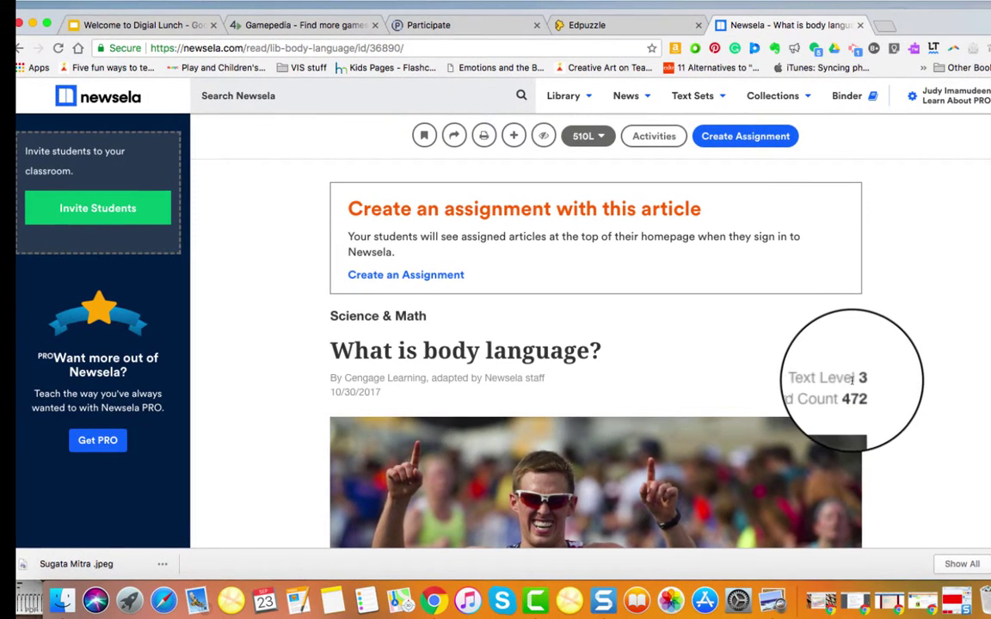
# - Change the article's reading level to 1140L and check its text level and word count
pyautogui.click(590, 136)
pyautogui.click(594, 189)
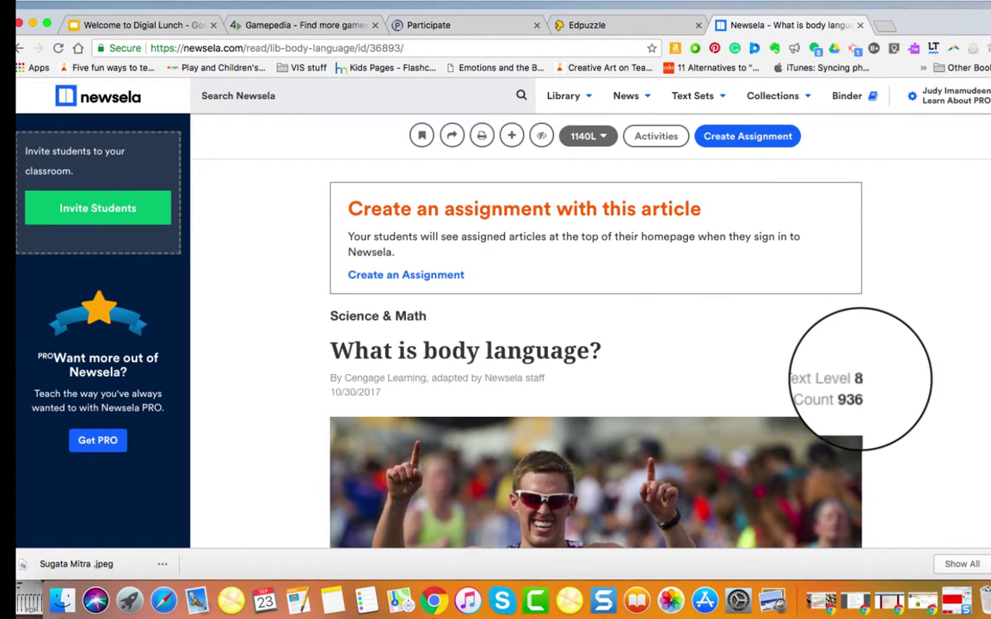
pyautogui.moveTo(860, 379); pyautogui.dragTo(840, 376)
pyautogui.click(885, 365)
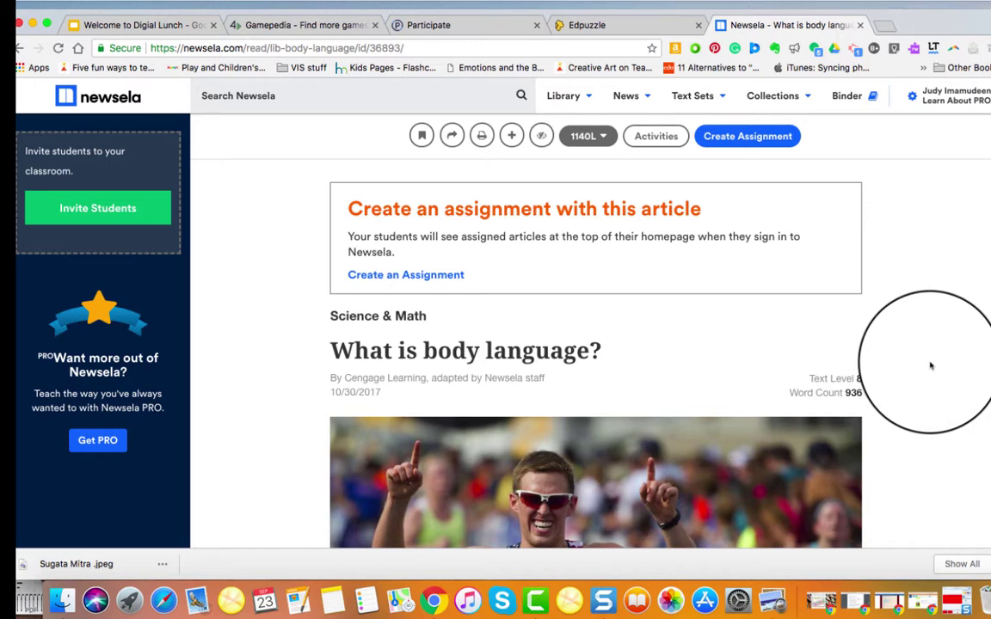
# - Skim the article's body text and set its reading level back to 510L
pyautogui.scroll(-2, 930, 365)
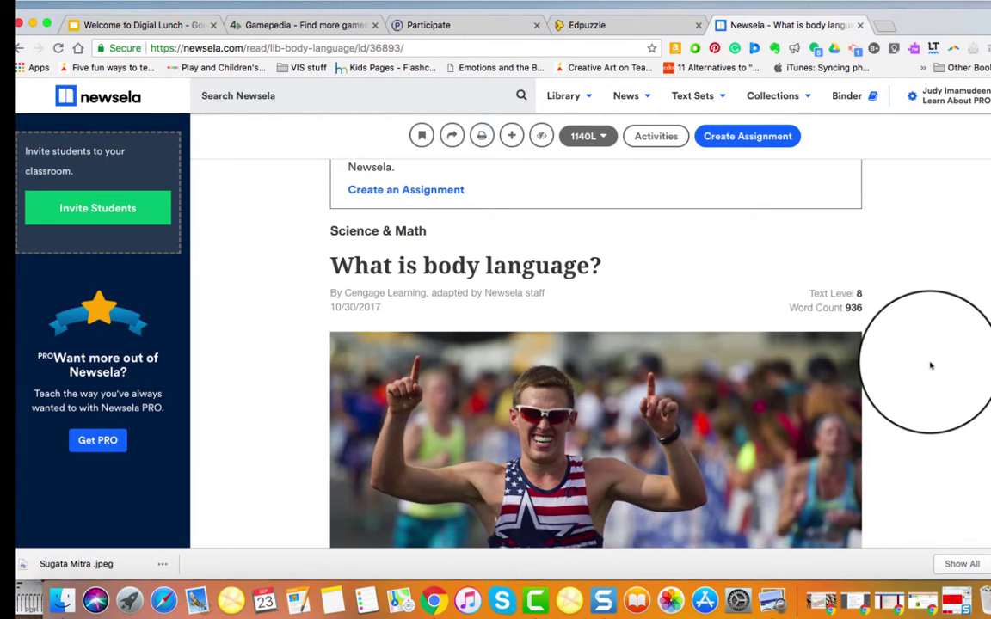
pyautogui.scroll(1, 930, 366)
pyautogui.scroll(-3, 929, 366)
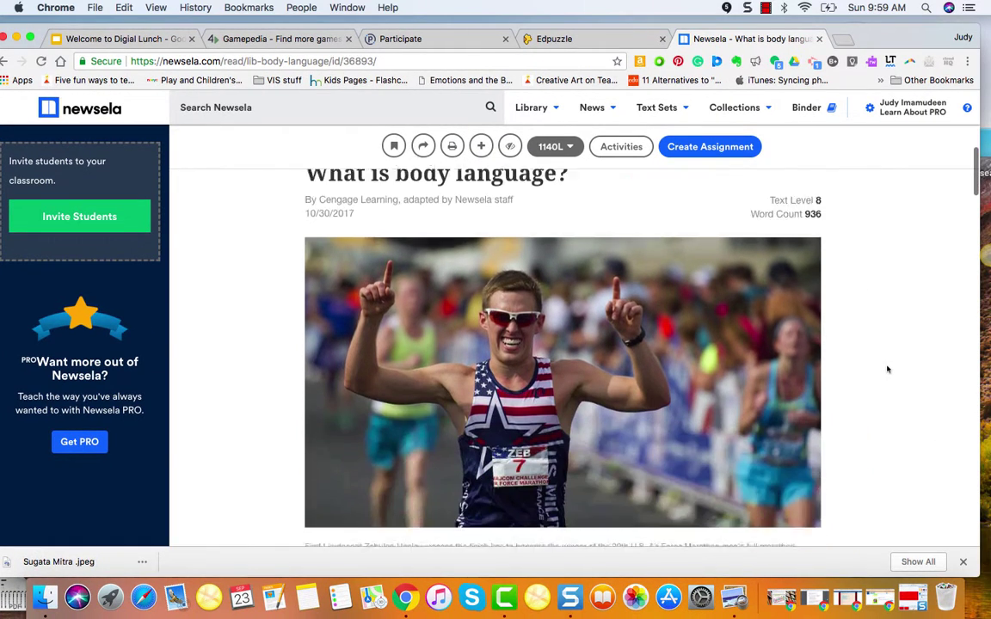
pyautogui.scroll(-15, 888, 370)
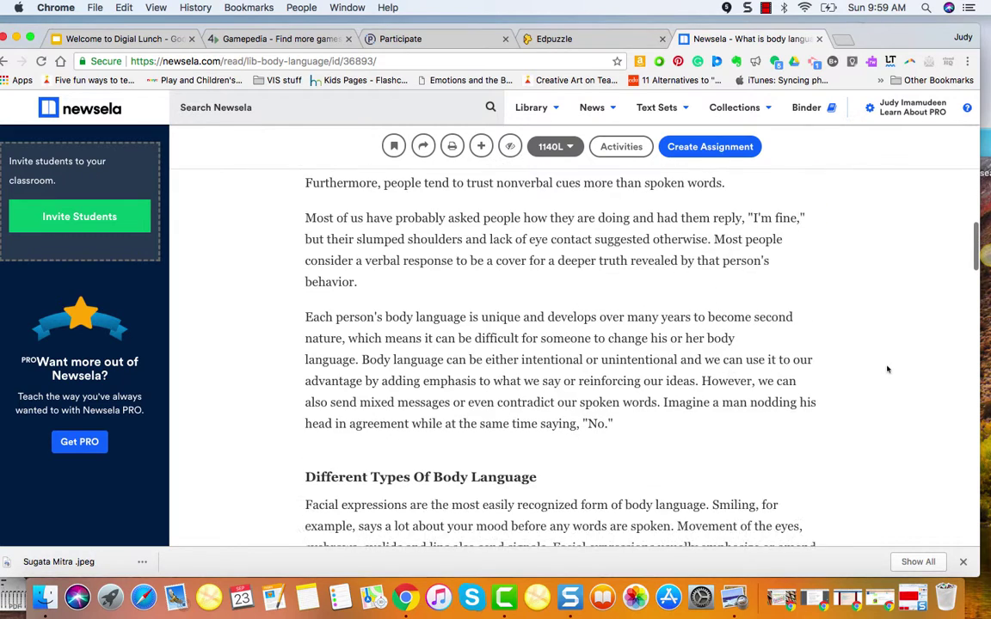
pyautogui.scroll(10, 887, 370)
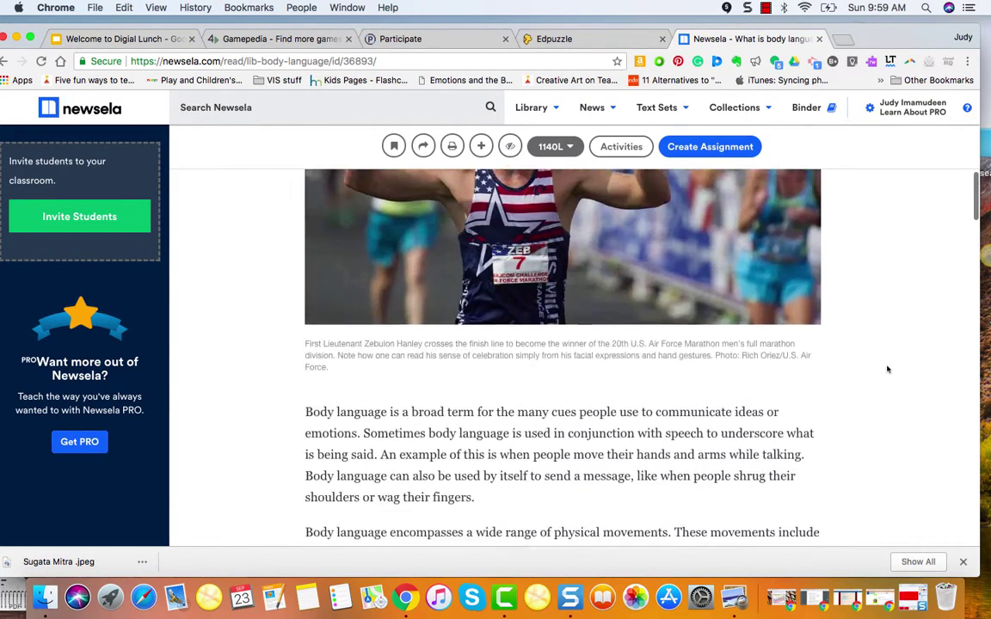
pyautogui.scroll(6, 888, 370)
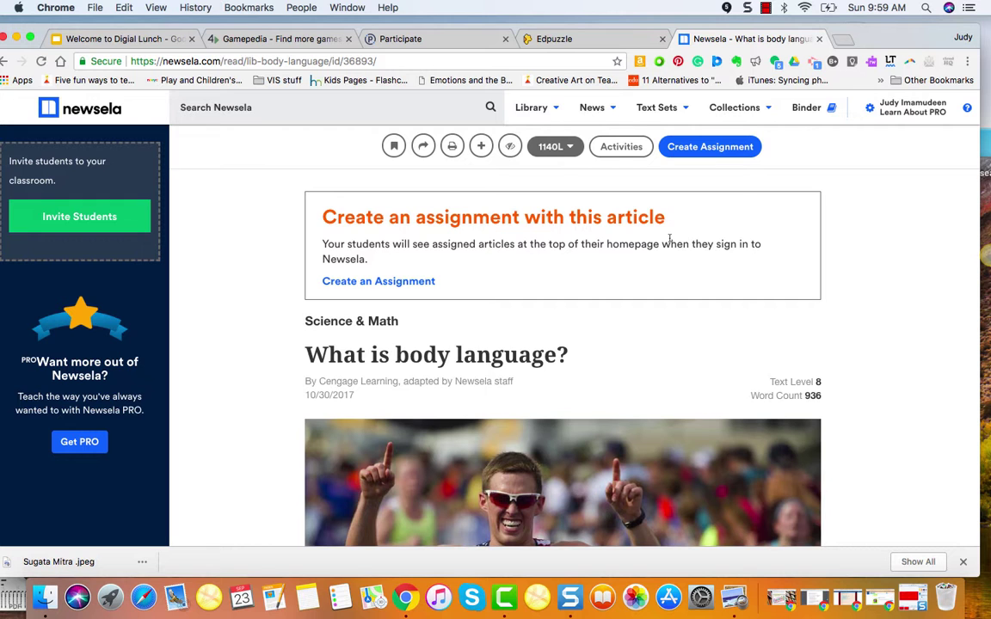
pyautogui.click(570, 146)
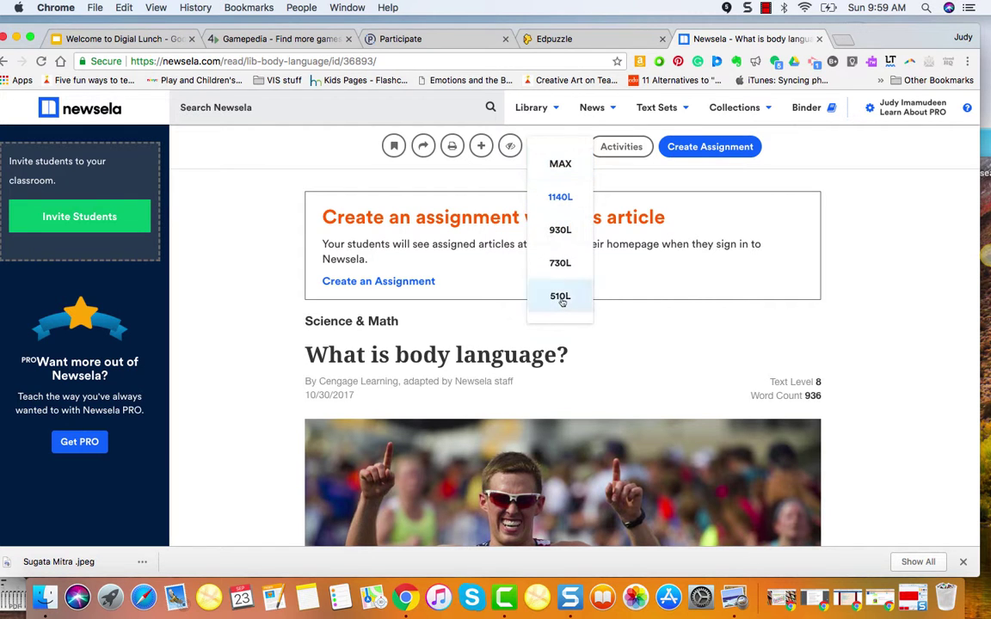
pyautogui.click(557, 294)
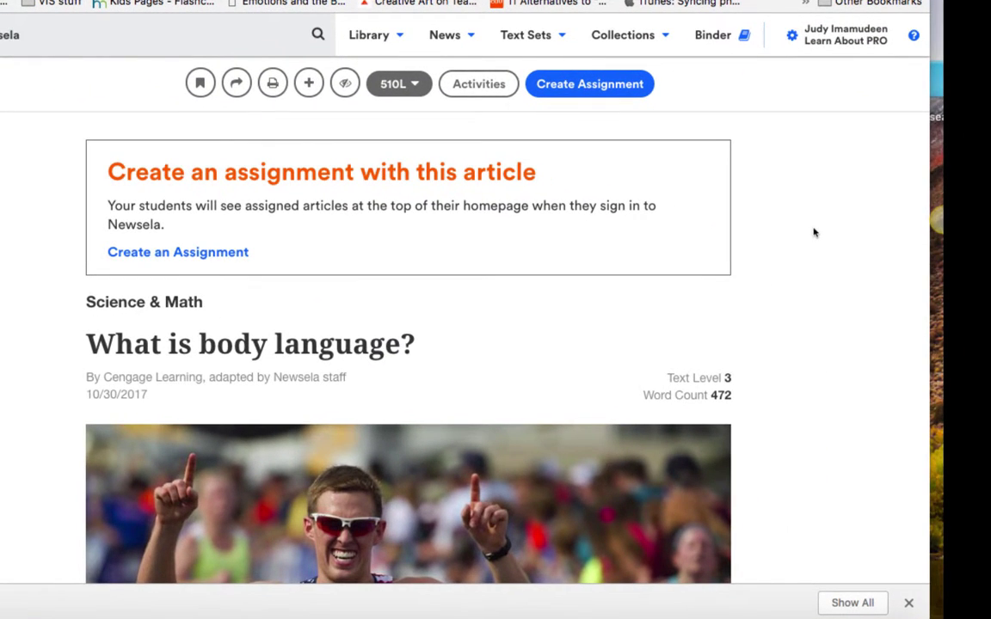
# - Skim the opening of the 510L article and mark the "Breath" reminder notification as complete
pyautogui.scroll(-5, 814, 232)
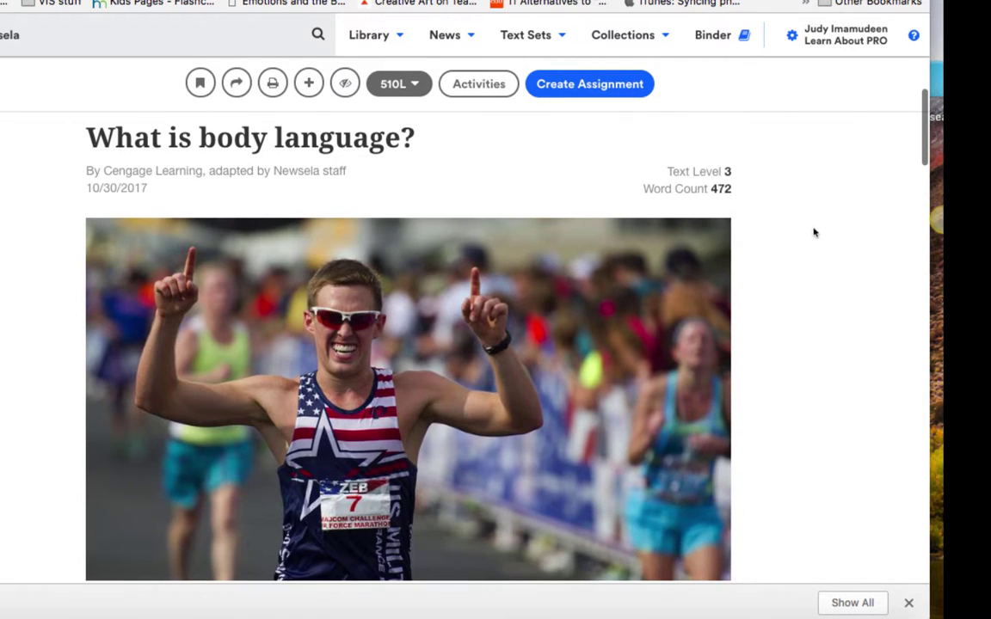
pyautogui.scroll(-4, 814, 232)
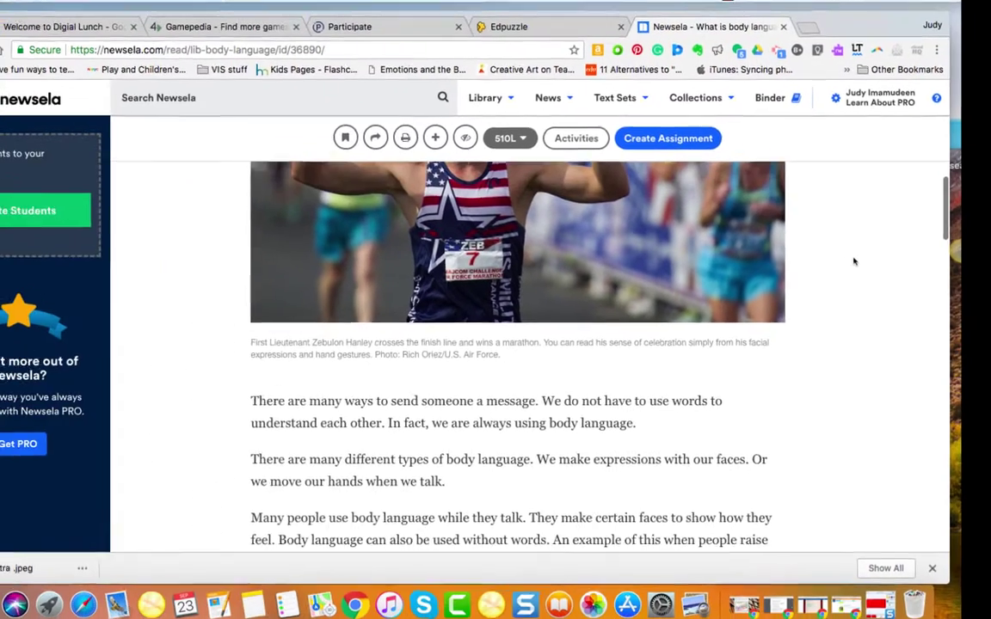
pyautogui.scroll(5, 814, 232)
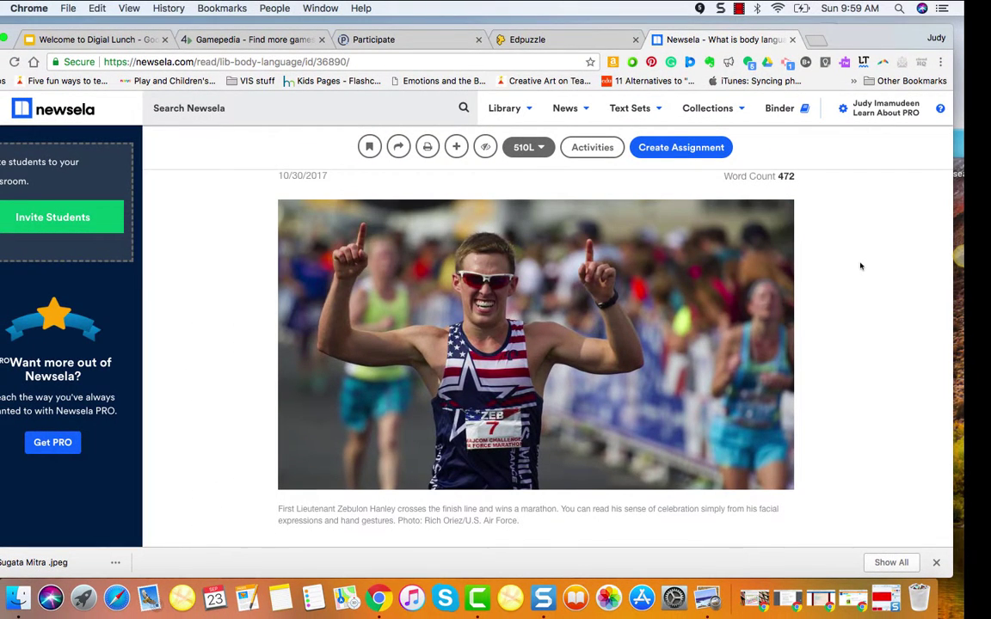
pyautogui.scroll(4, 860, 267)
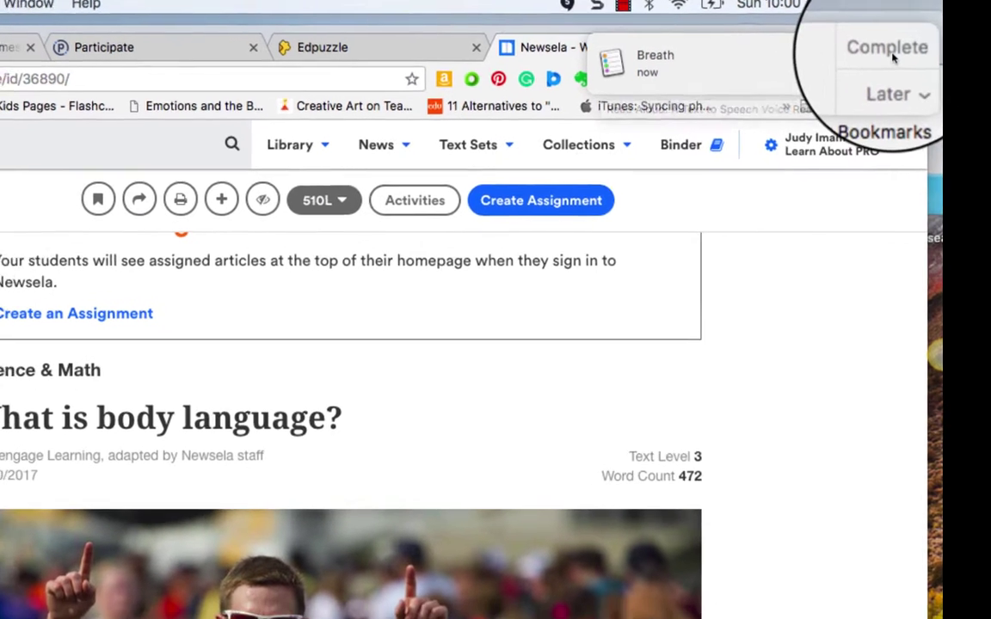
pyautogui.click(888, 50)
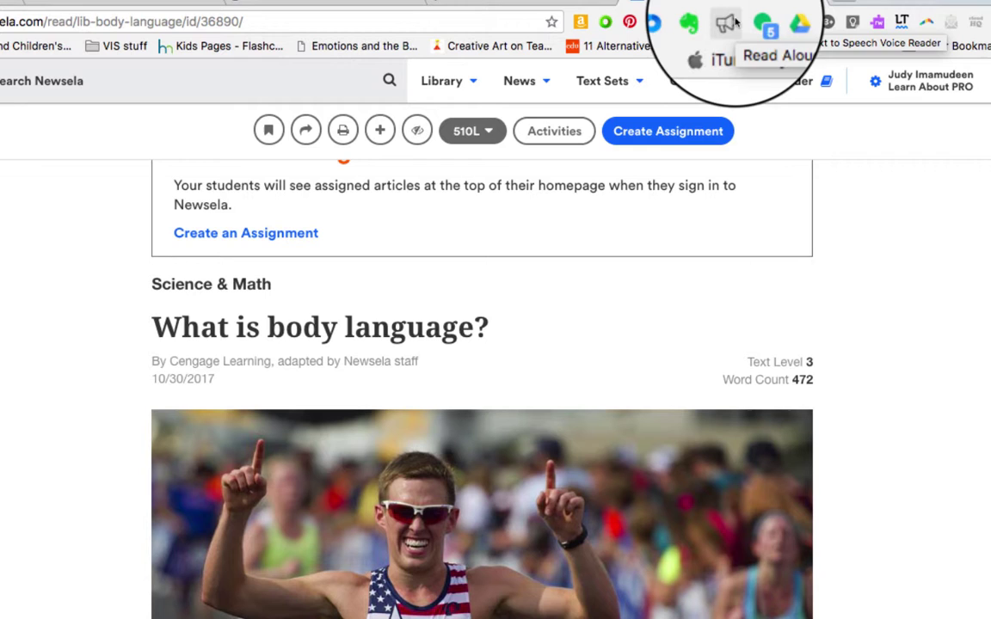
# - Start the Read Aloud text-to-speech extension on the article and follow along through its opening paragraphs
pyautogui.click(728, 22)
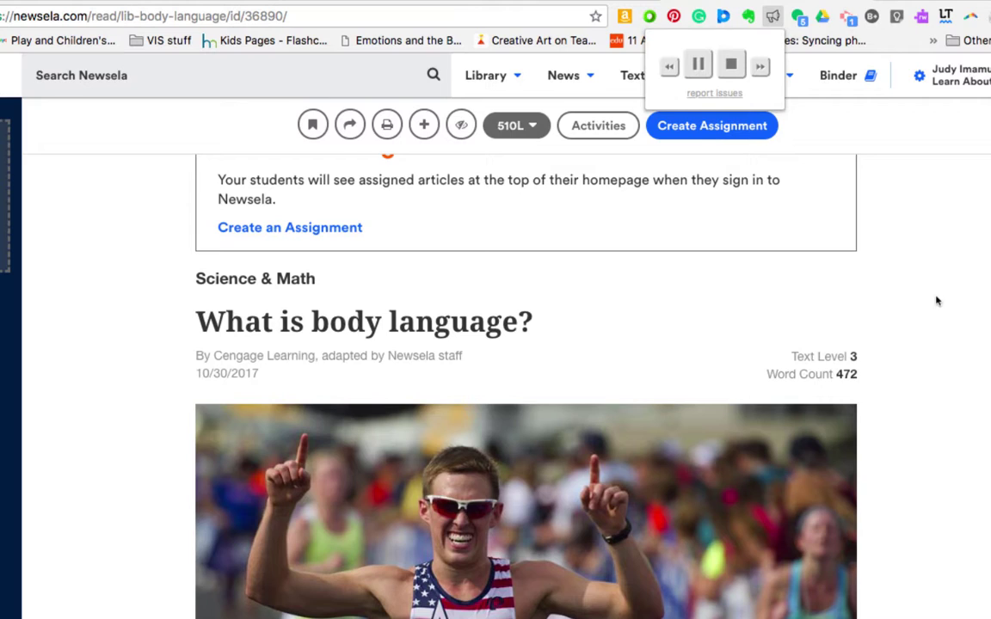
pyautogui.click(984, 303)
pyautogui.scroll(-6, 984, 304)
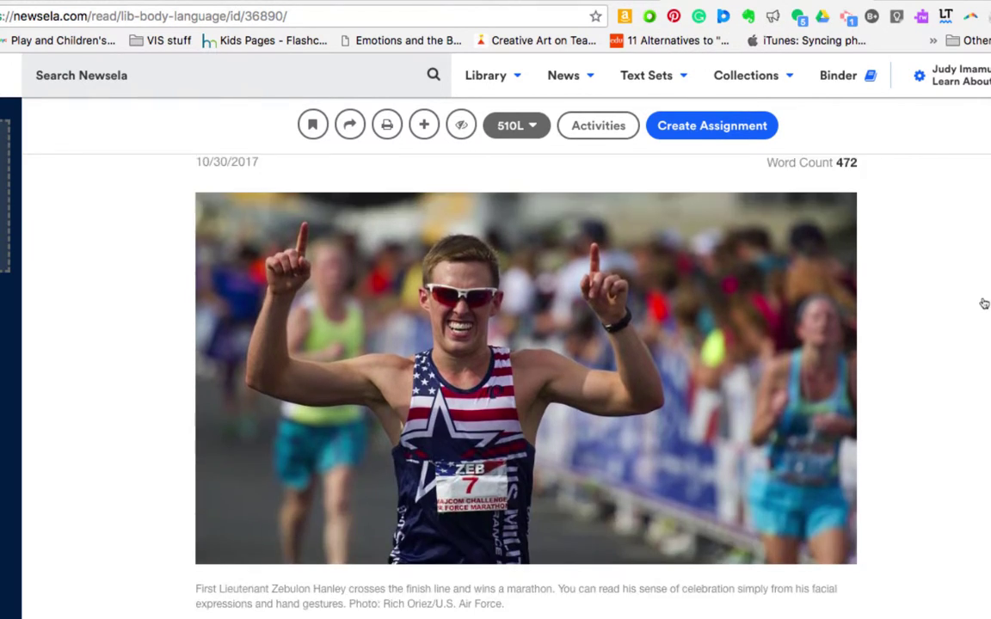
pyautogui.scroll(-2, 984, 303)
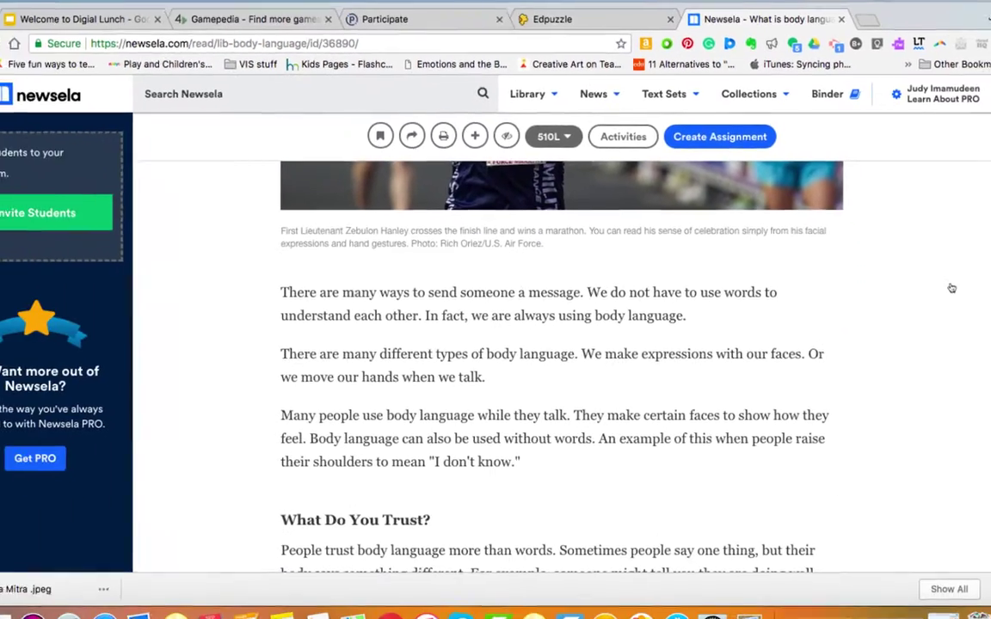
pyautogui.scroll(3, 936, 281)
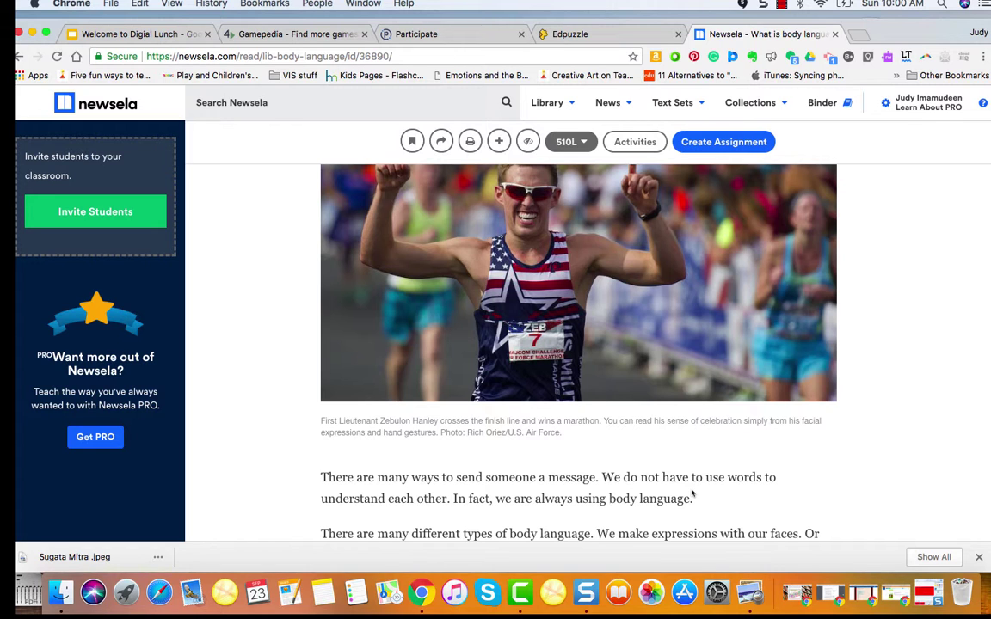
pyautogui.scroll(-4, 692, 494)
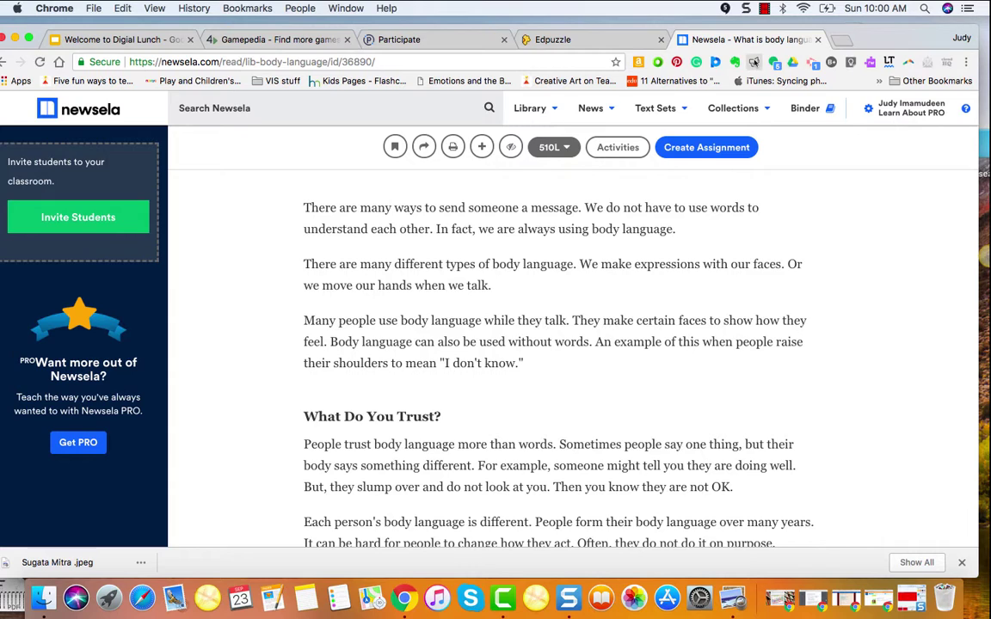
# - Stop the narration and set the Read Aloud options to the Daniel voice, a slower speed and text highlighting on
pyautogui.click(753, 62)
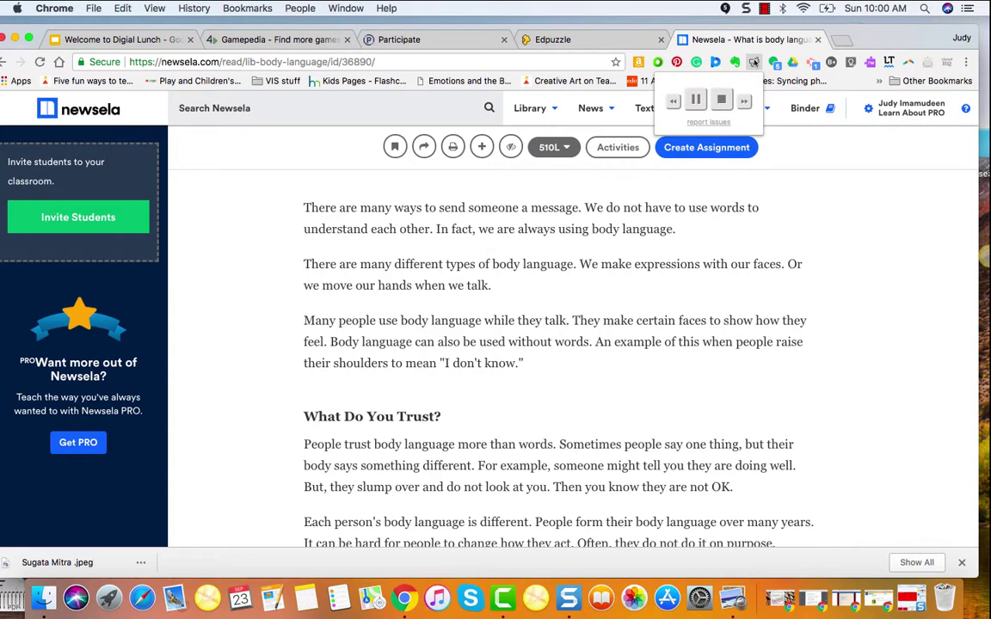
pyautogui.click(721, 100)
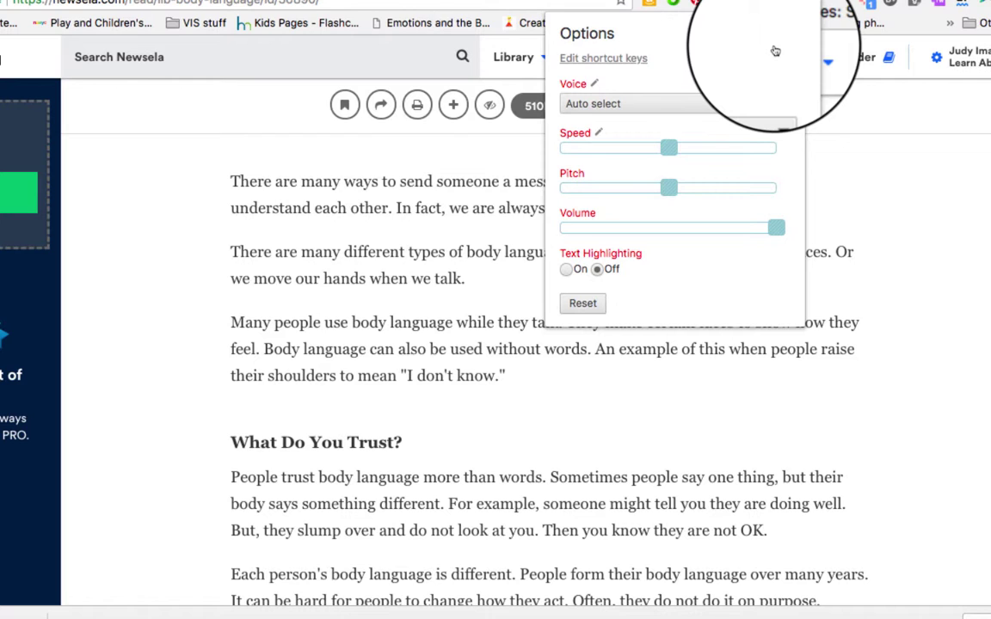
pyautogui.click(779, 105)
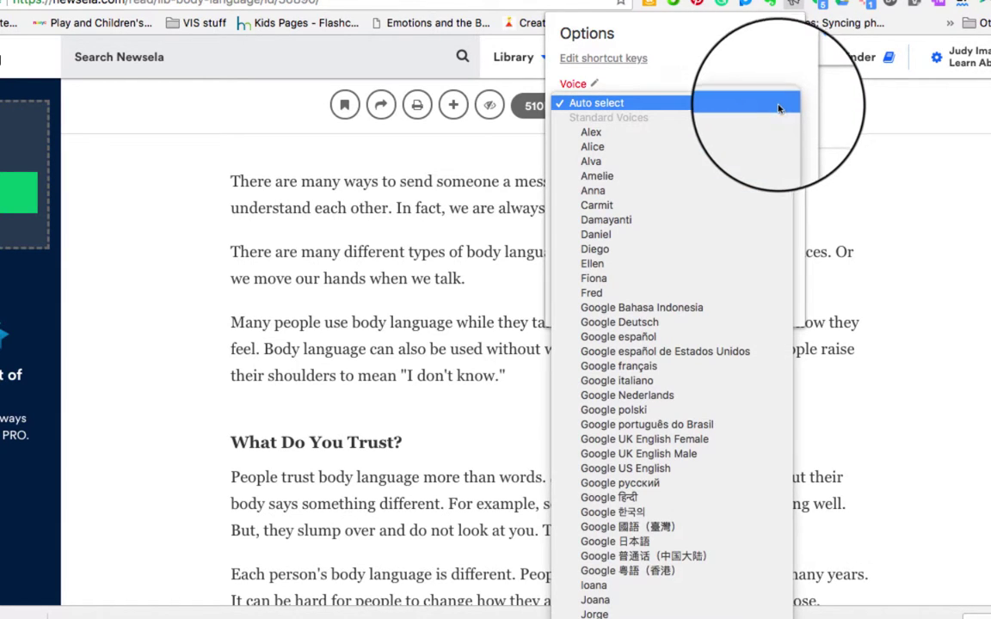
pyautogui.click(661, 149)
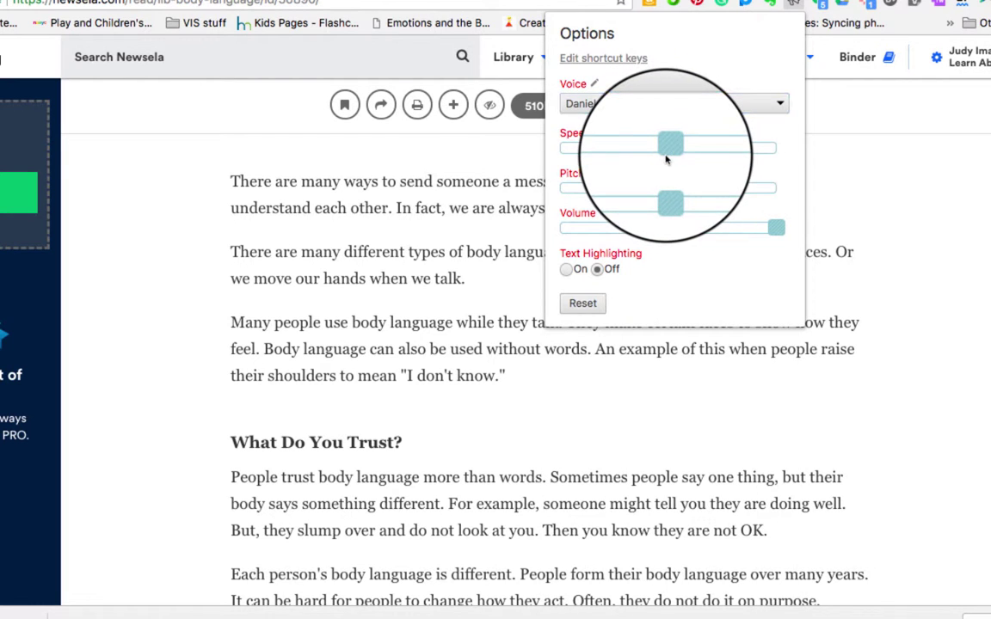
pyautogui.moveTo(665, 151); pyautogui.dragTo(641, 148)
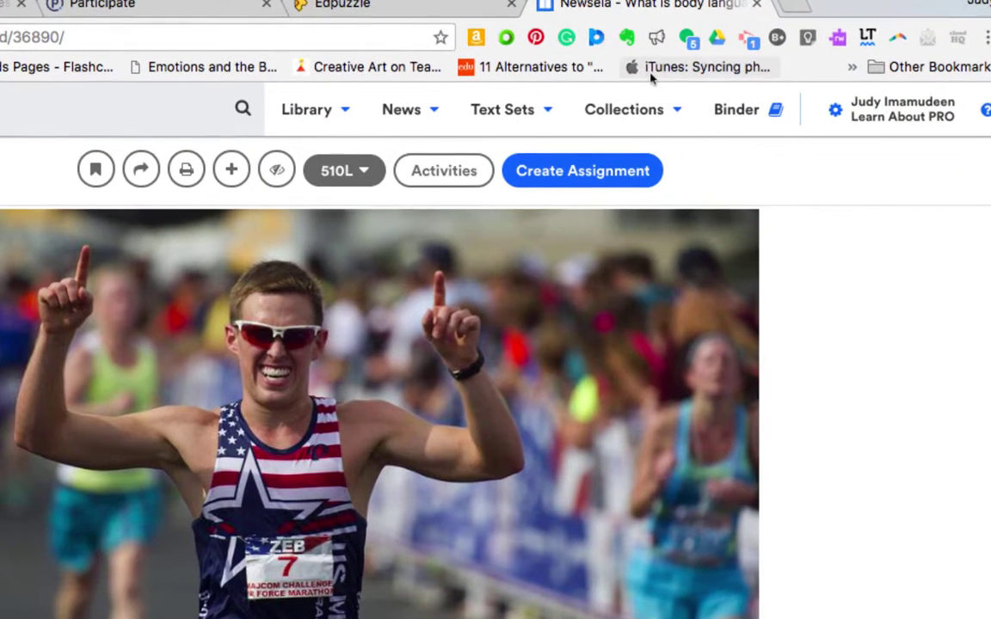
# - Play the article aloud with the highlighted text display, follow it on the page, and stop the playback
pyautogui.click(626, 72)
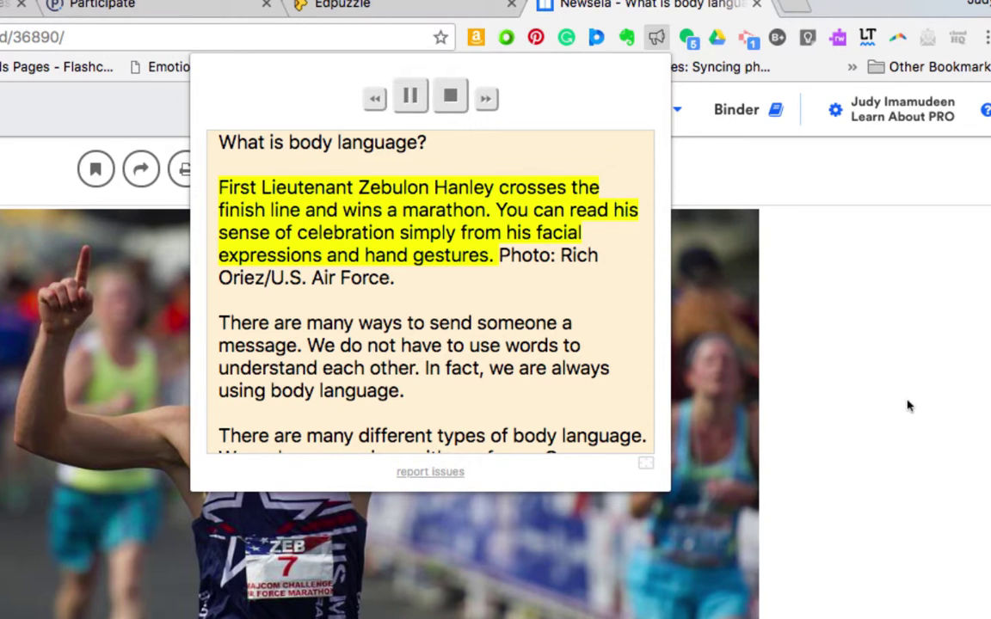
pyautogui.click(910, 406)
pyautogui.scroll(-5, 909, 406)
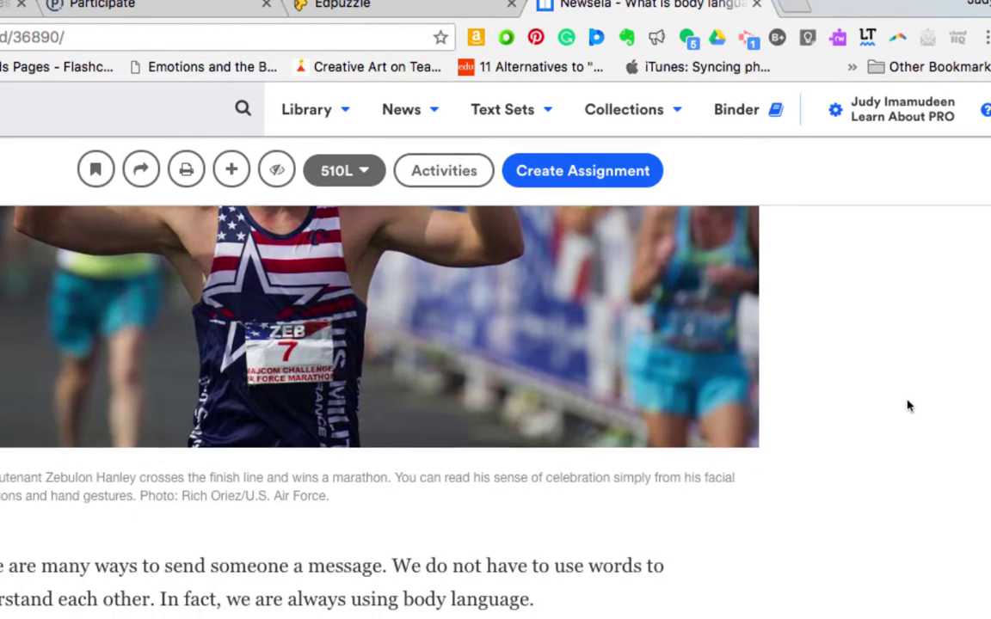
pyautogui.click(656, 37)
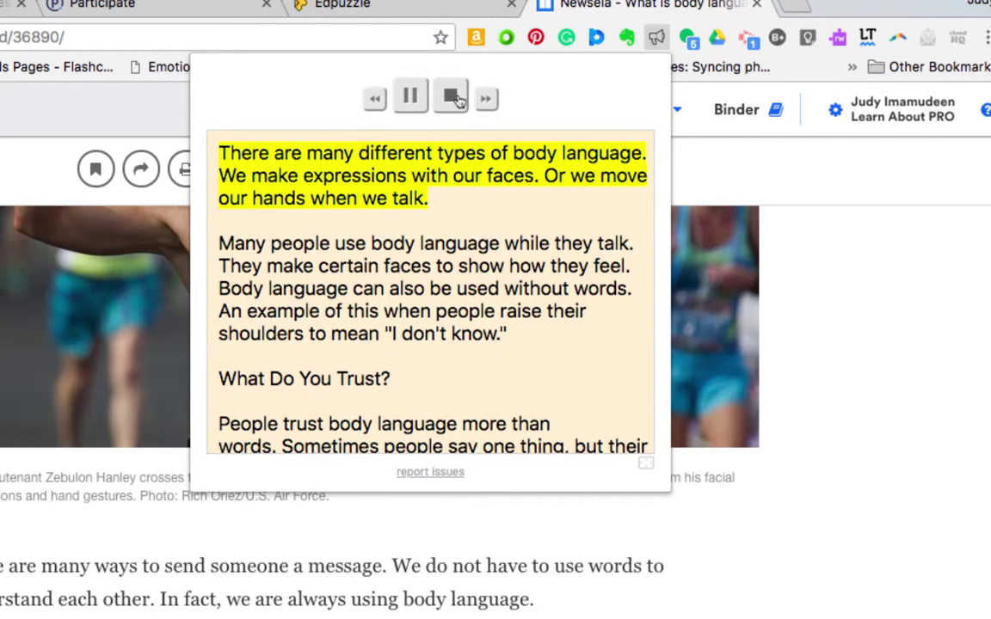
pyautogui.click(456, 98)
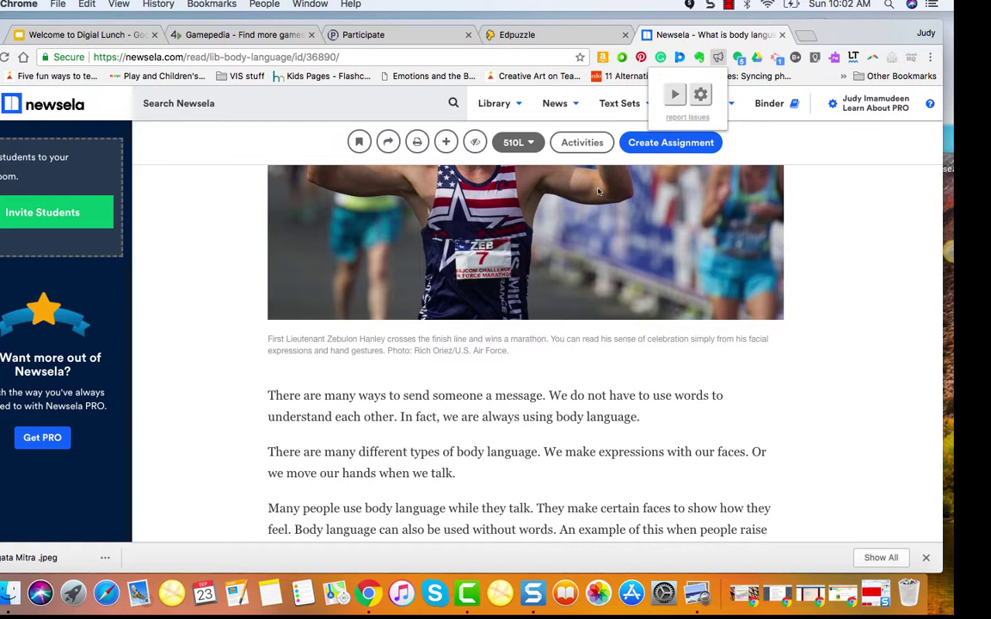
# - Dismiss the Read Aloud controls and skim the article's sections down to "Body Language And Emotion Work Together"
pyautogui.click(881, 388)
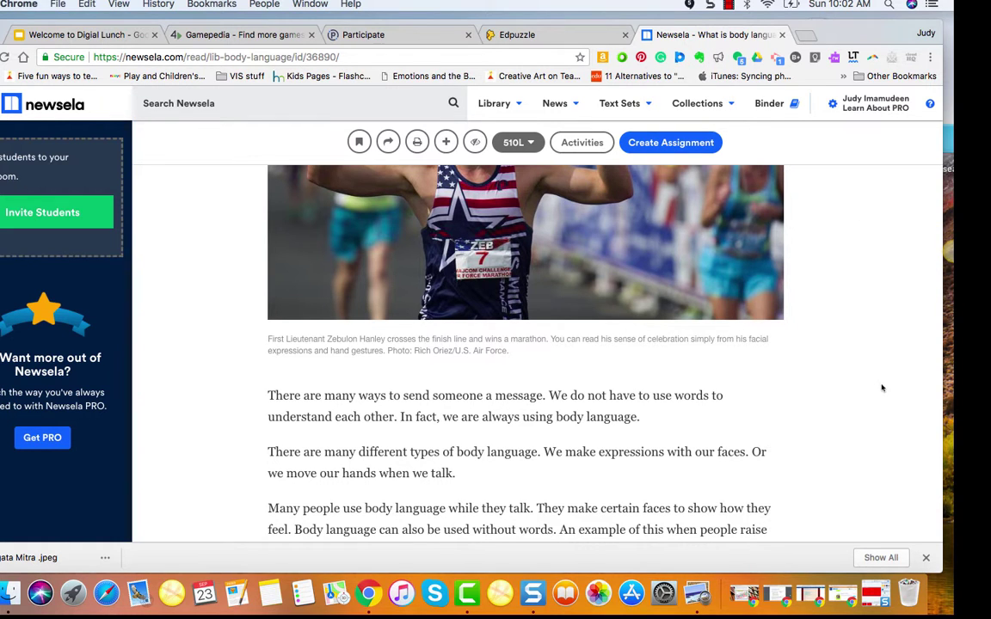
pyautogui.scroll(-5, 882, 388)
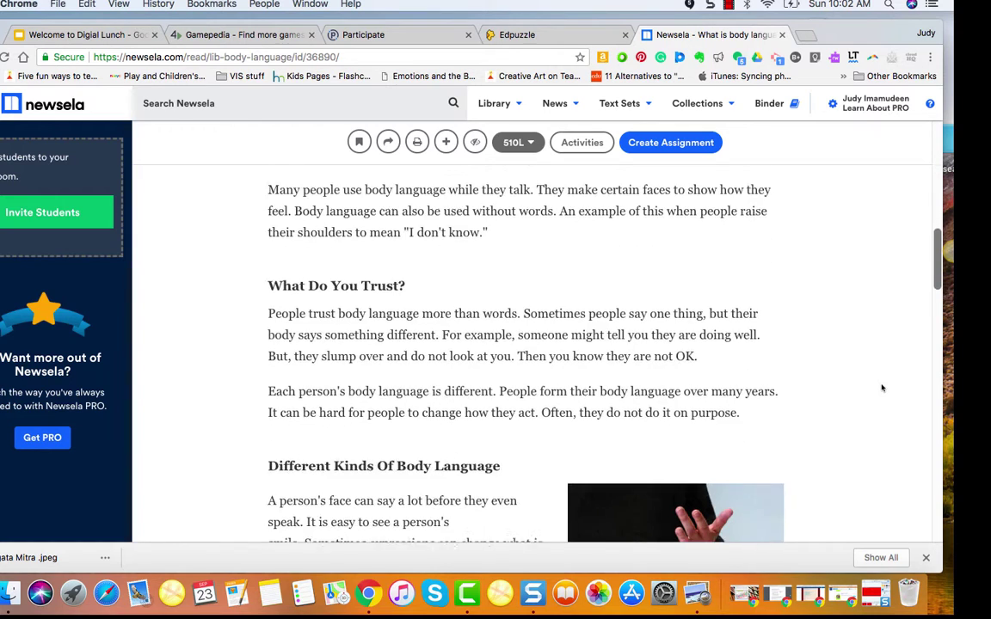
pyautogui.scroll(-4, 882, 388)
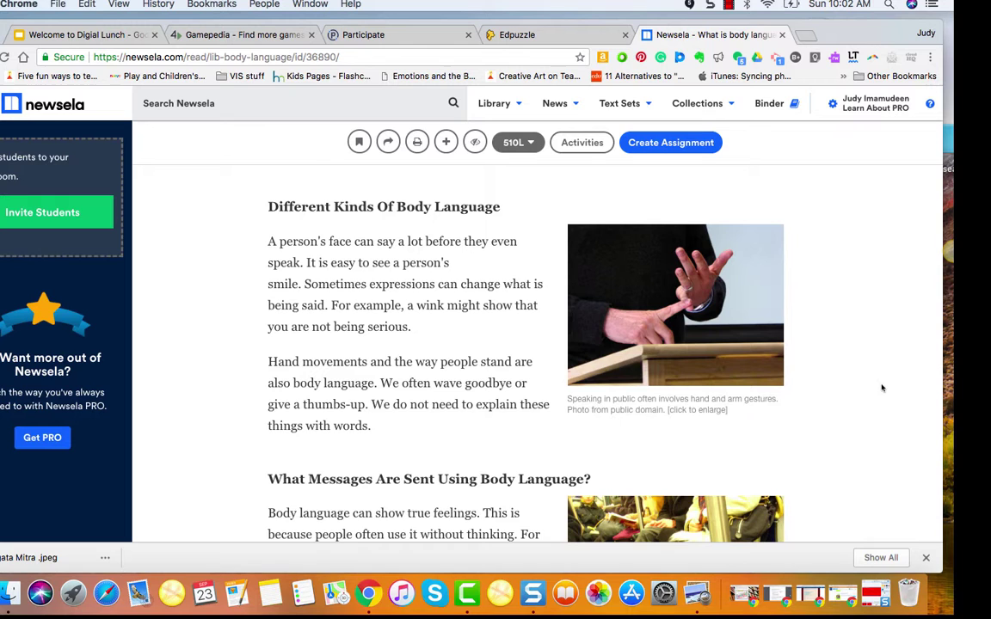
pyautogui.scroll(-5, 882, 388)
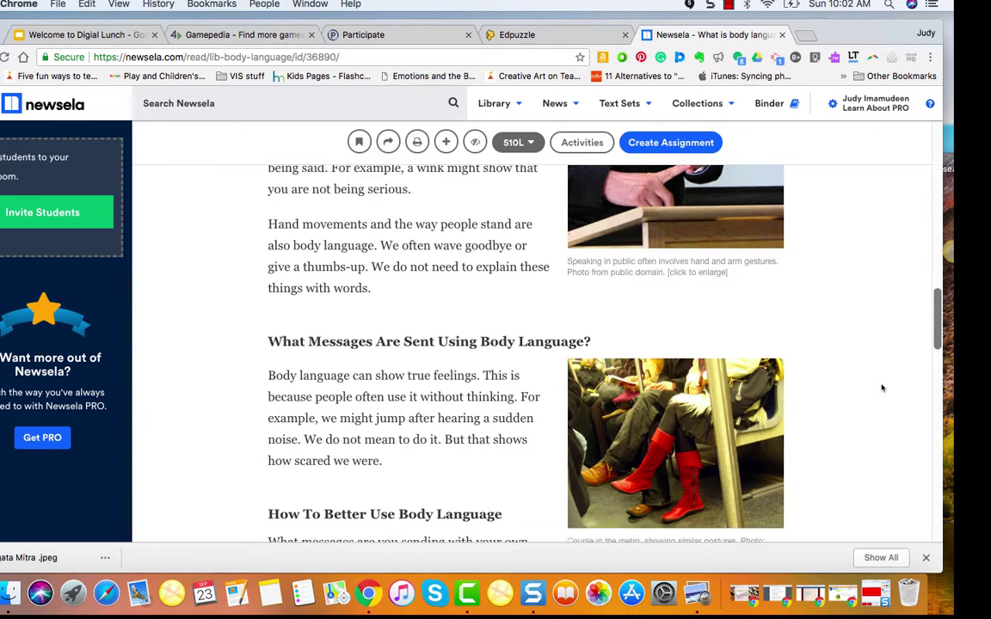
pyautogui.scroll(-4, 882, 388)
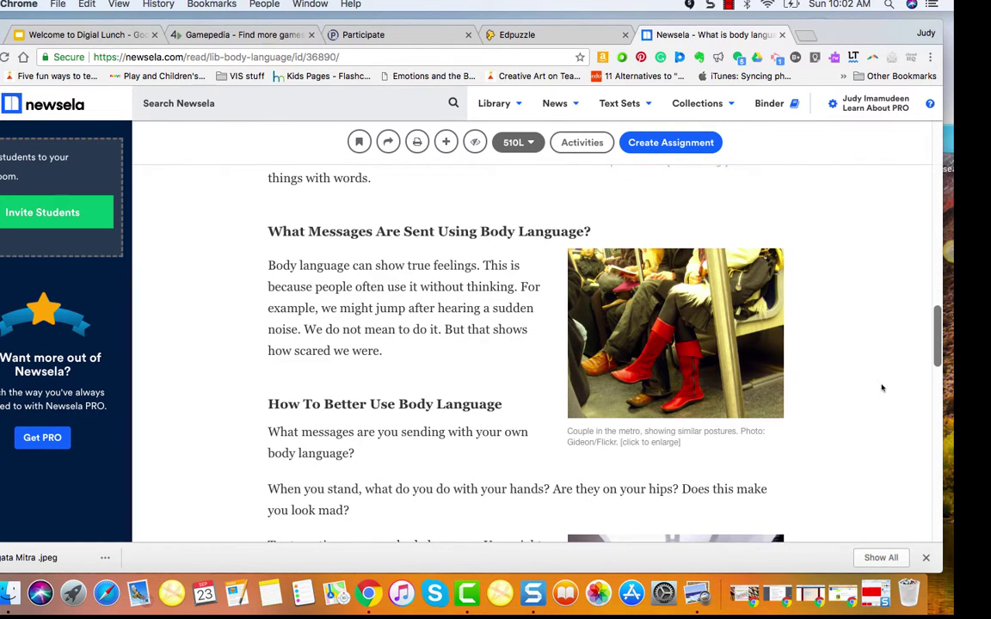
pyautogui.scroll(-2, 882, 388)
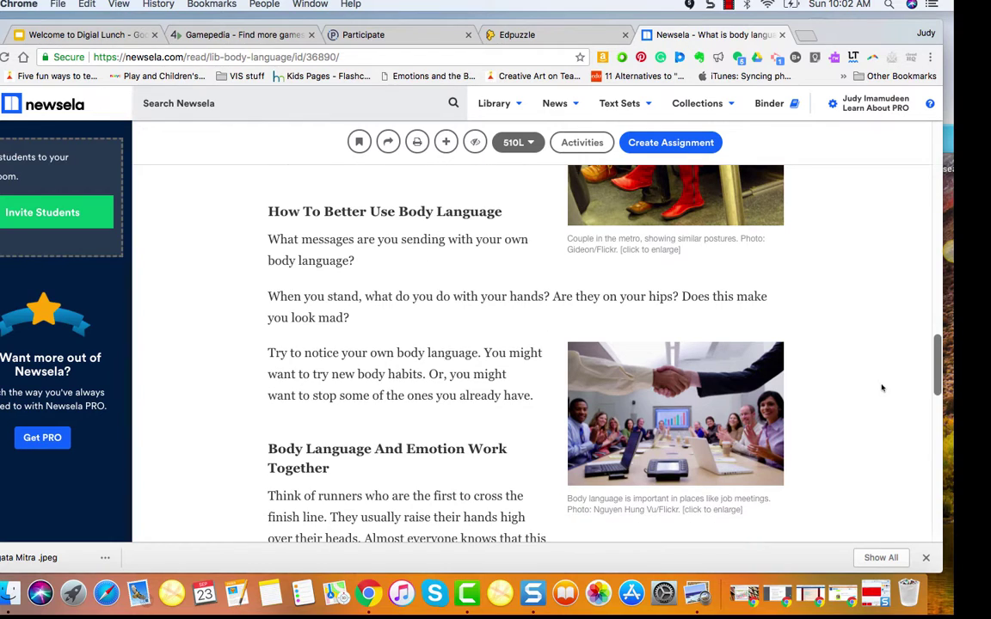